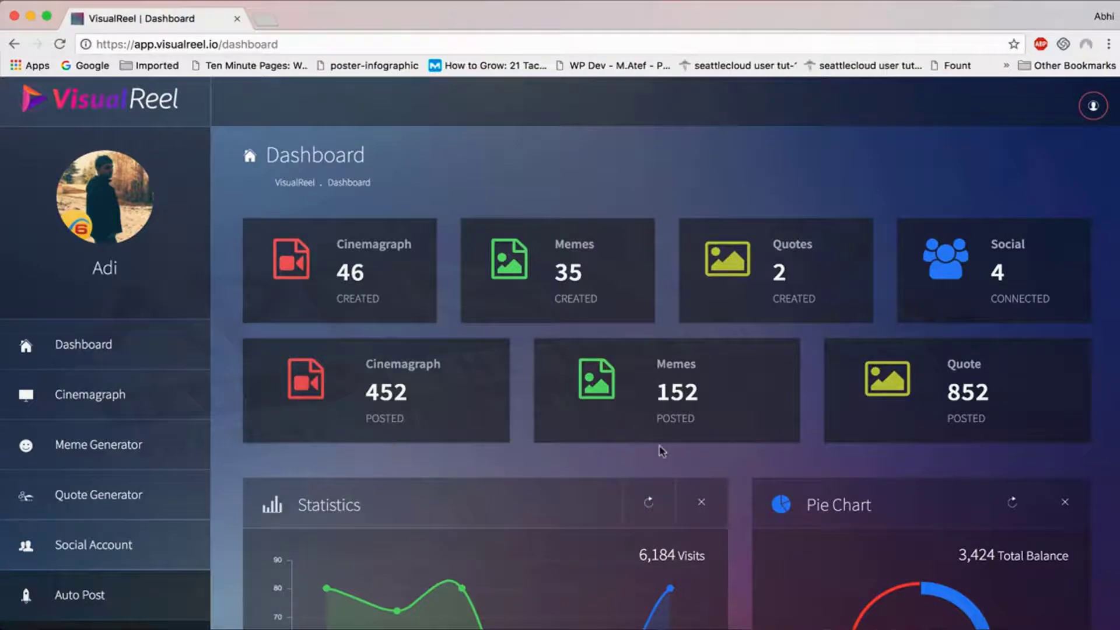
# Scroll the dashboard and expand the Cinemagraph and Meme Generator sidebar sections
pyautogui.scroll(-15, 662, 452)
pyautogui.scroll(-3, 660, 445)
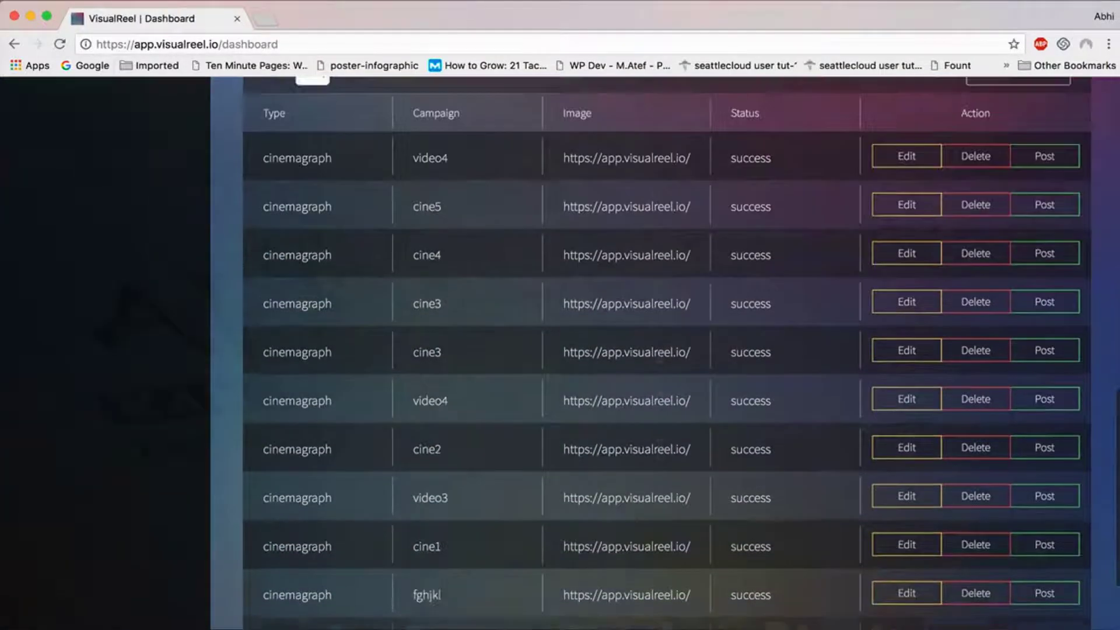
pyautogui.scroll(8, 662, 452)
pyautogui.scroll(10, 662, 452)
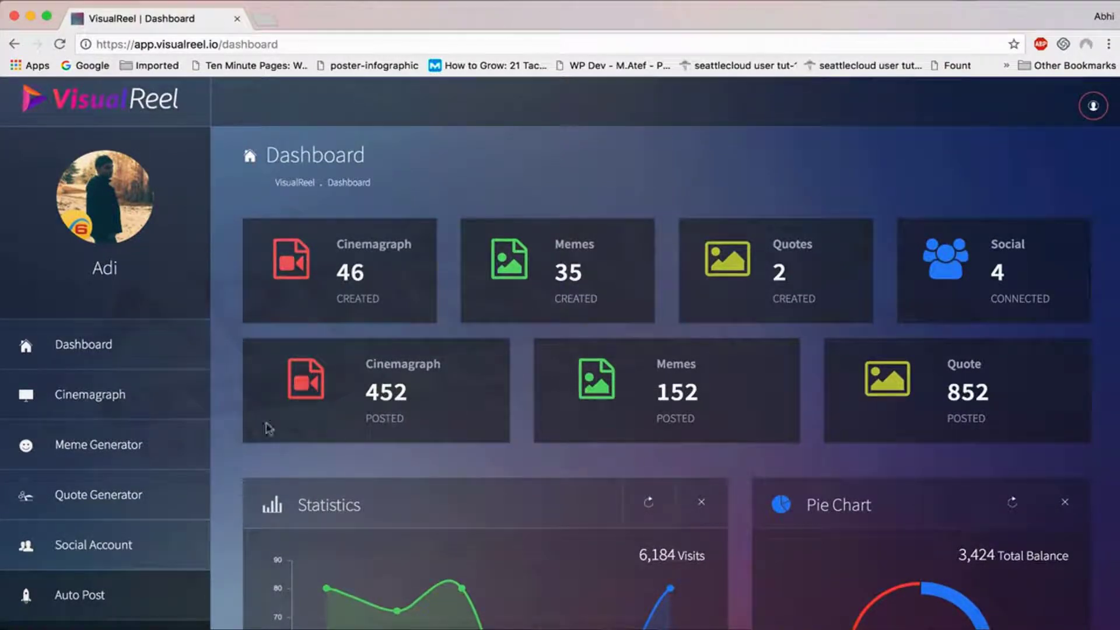
pyautogui.click(184, 418)
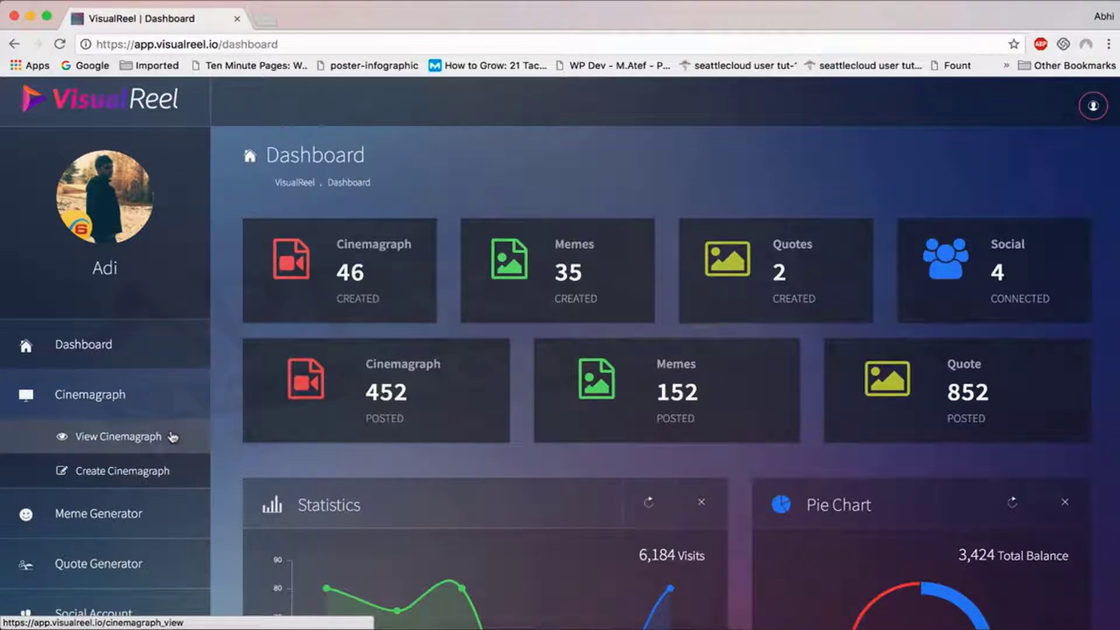
pyautogui.click(140, 513)
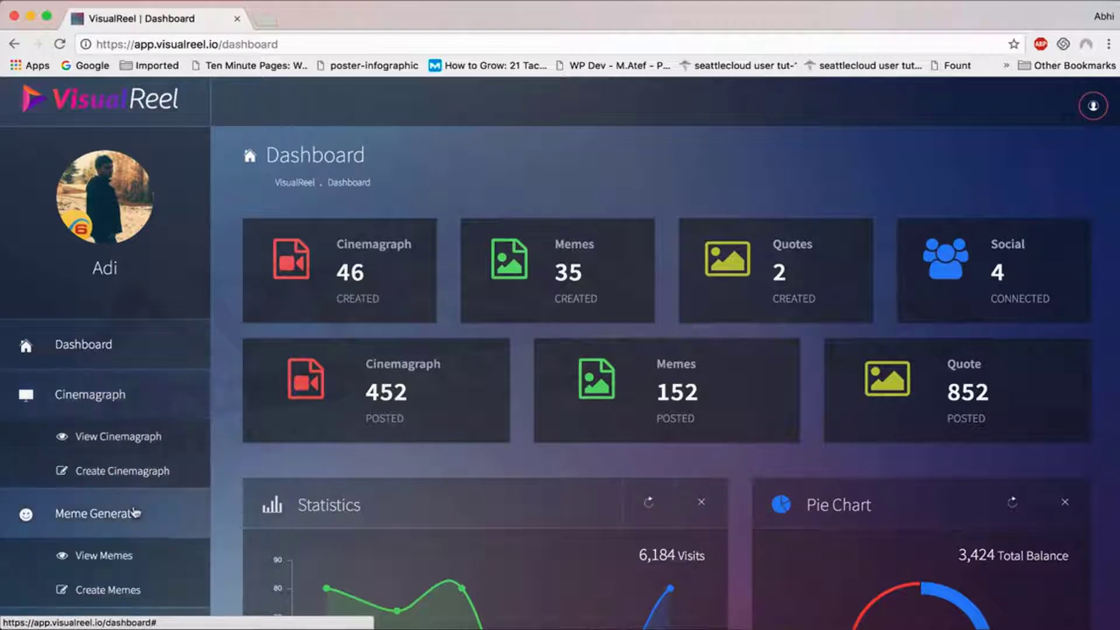
pyautogui.click(175, 444)
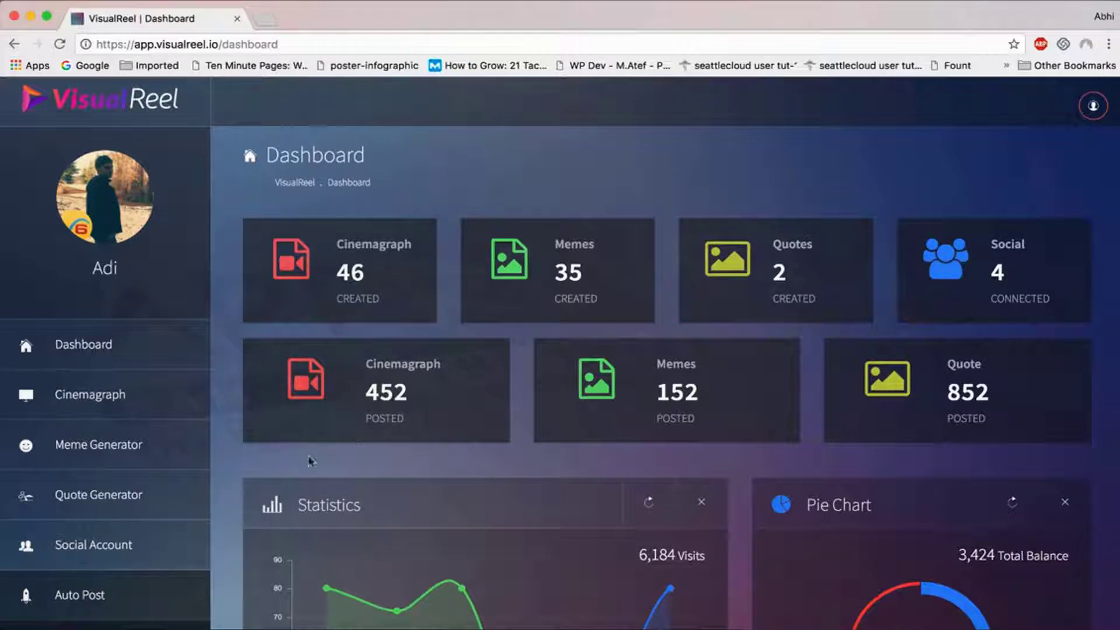
pyautogui.click(134, 446)
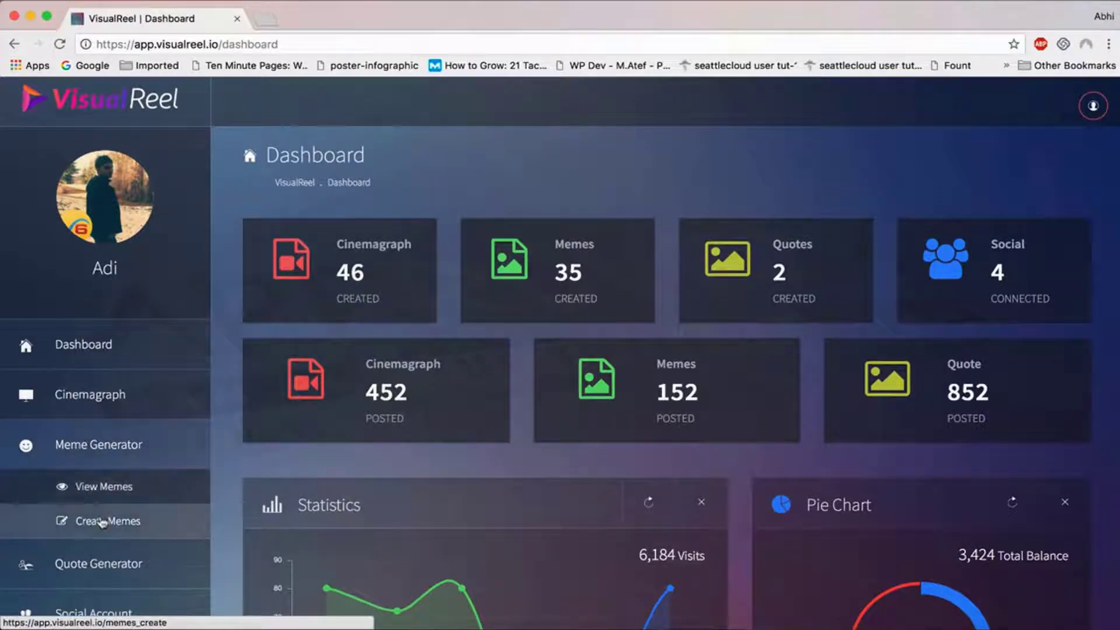
# Expand Quote Generator, then choose Cinemagraph > Create Cinemagraph
pyautogui.click(100, 561)
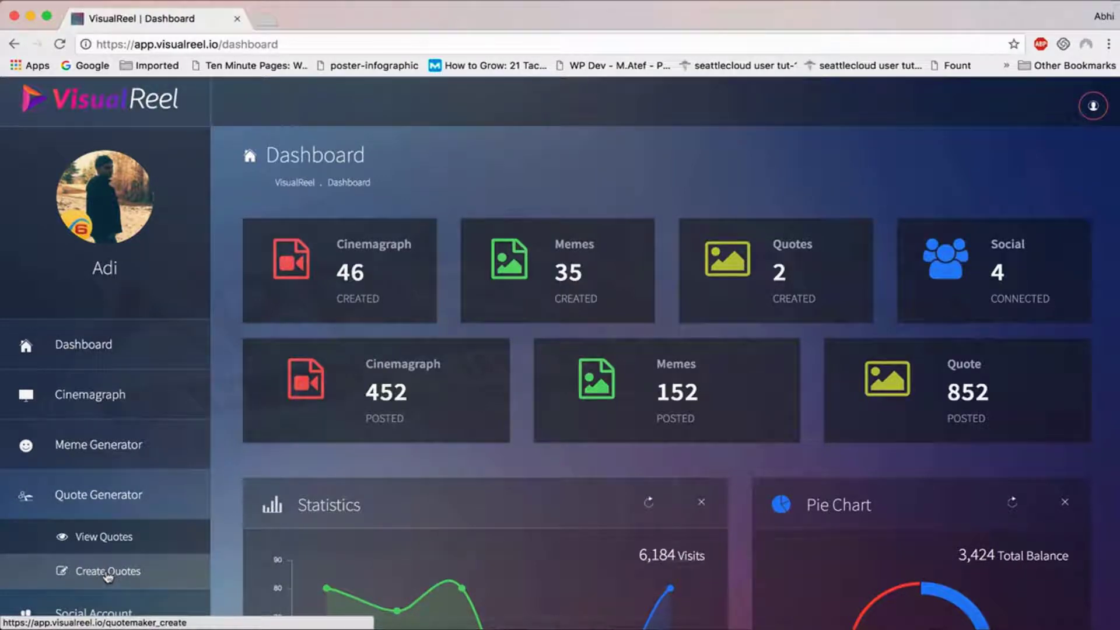
pyautogui.click(116, 447)
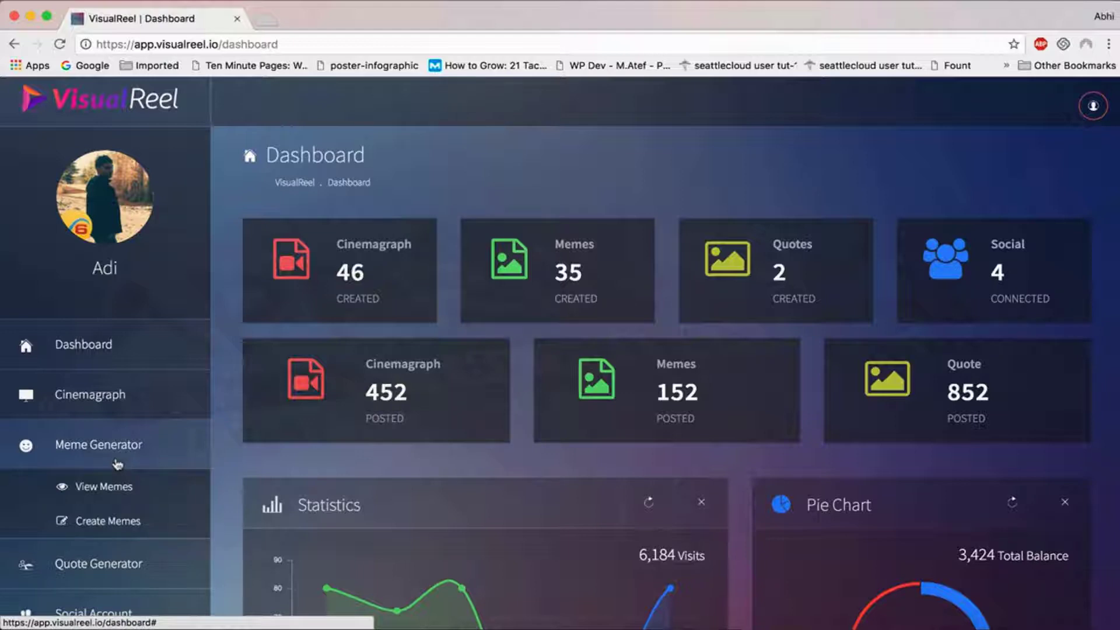
pyautogui.click(136, 403)
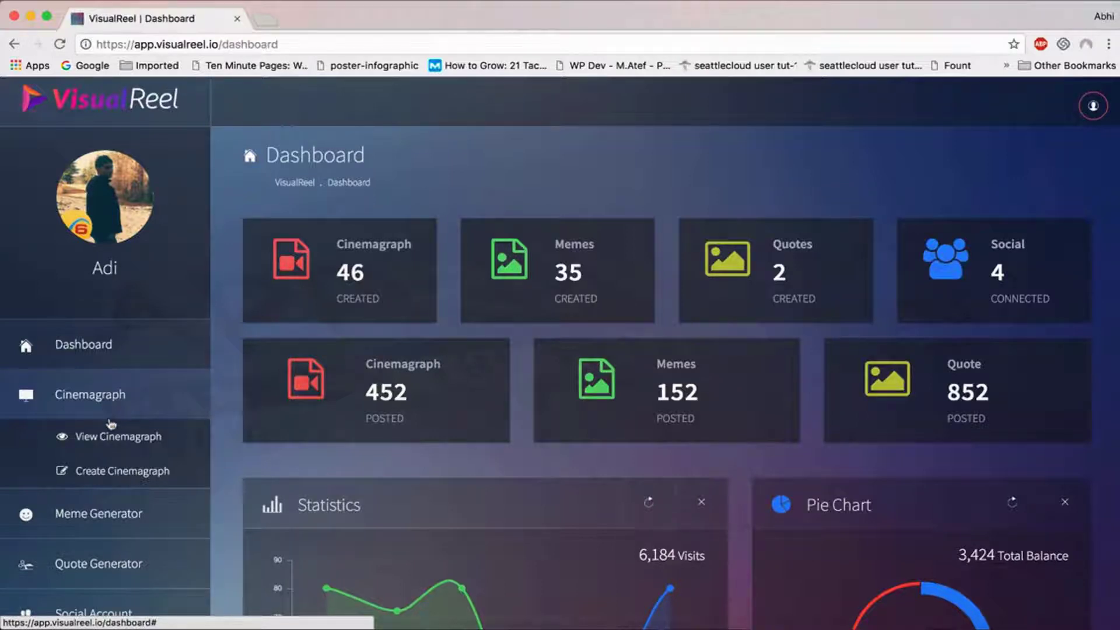
pyautogui.click(117, 482)
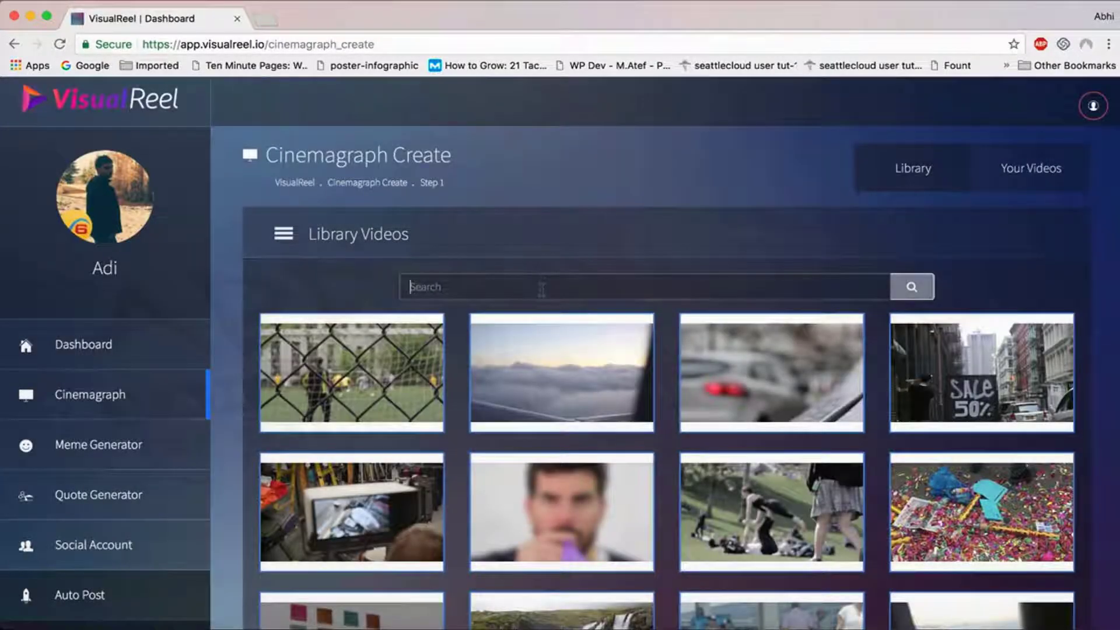
# Search the library for 'dog', clear it, and pick the clouds video 10K_Feet.mp4
pyautogui.click(541, 289)
pyautogui.write('d')
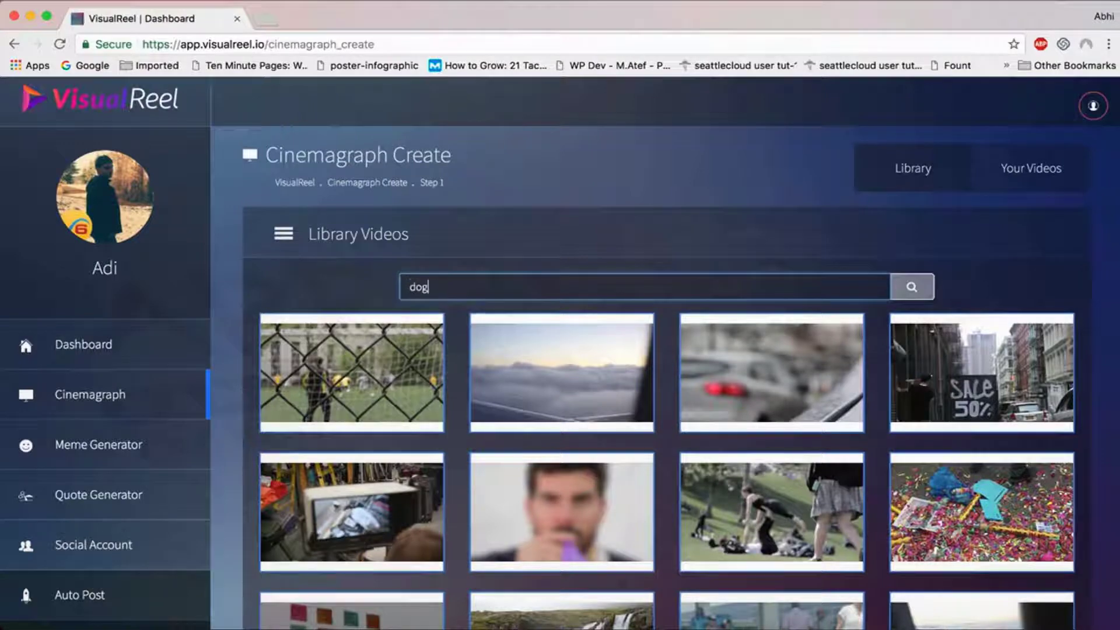
pyautogui.write('og')
pyautogui.press('BackSpace')
pyautogui.press('BackSpace')
pyautogui.press('BackSpace')
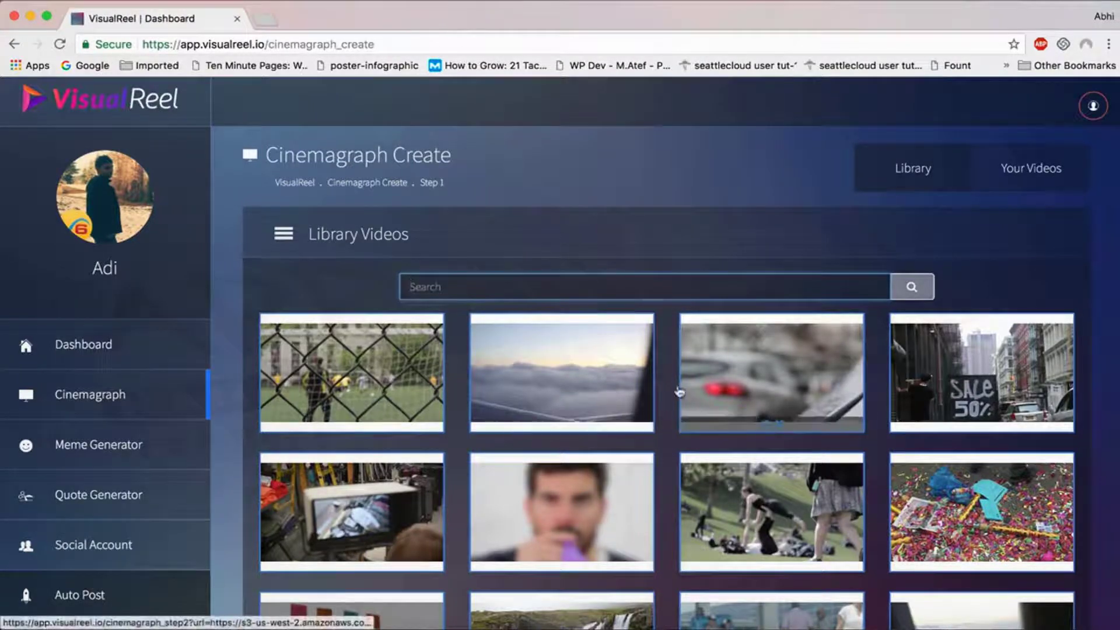
pyautogui.scroll(-5, 678, 392)
pyautogui.scroll(5, 799, 396)
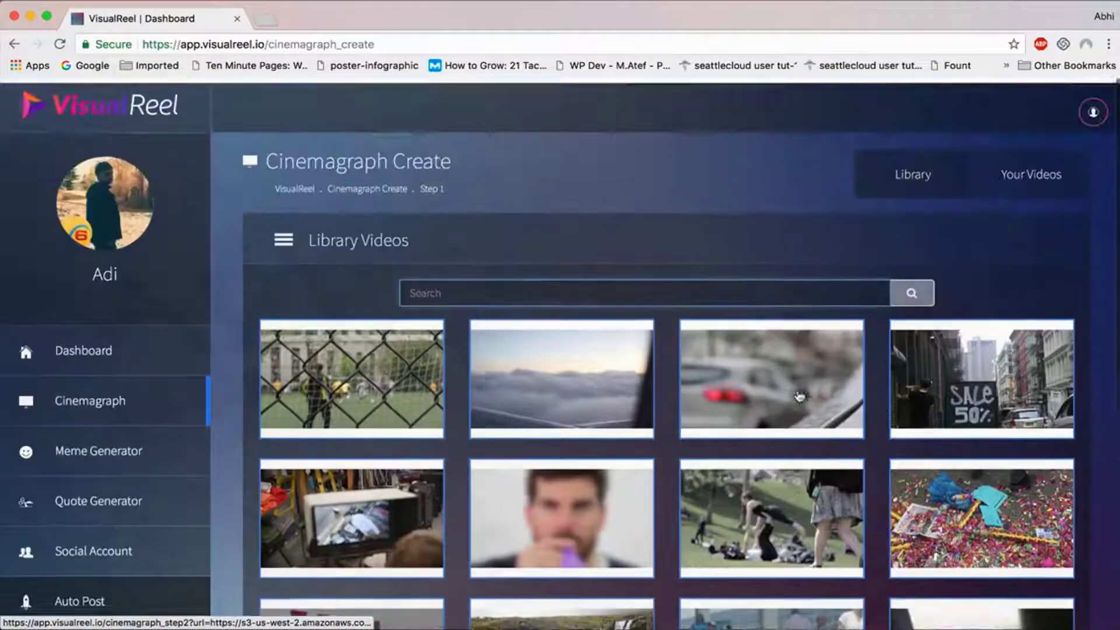
pyautogui.click(551, 378)
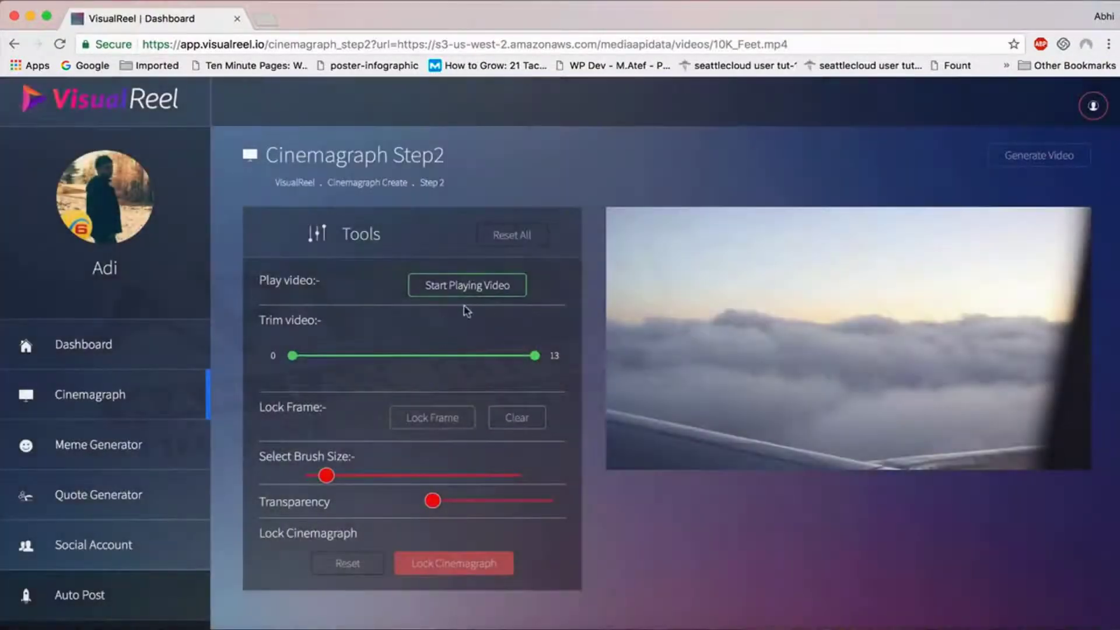
# Preview the clouds clip, trim it to 0.2–13.7 seconds, and lock the cinemagraph
pyautogui.click(470, 292)
pyautogui.click(469, 286)
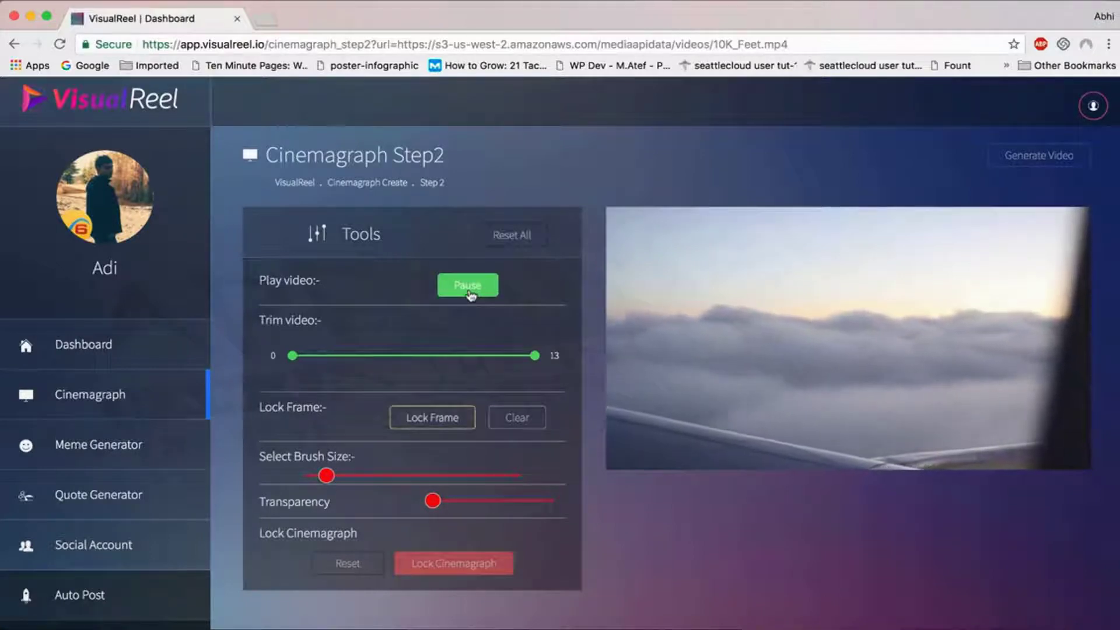
pyautogui.click(469, 292)
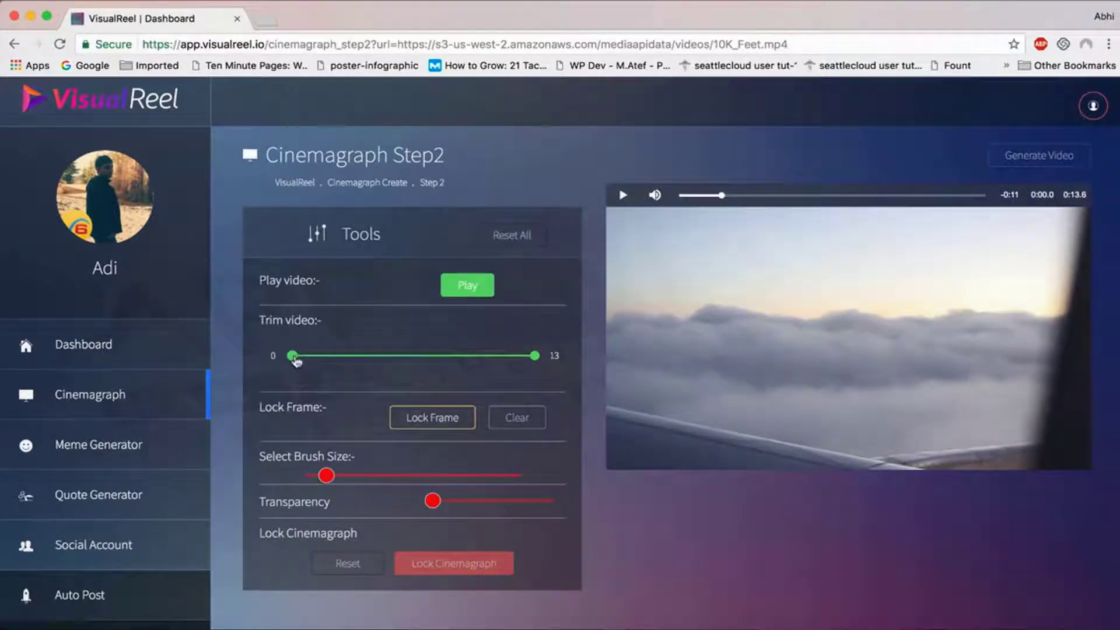
pyautogui.moveTo(296, 362)
pyautogui.mouseDown()
pyautogui.moveTo(336, 360)
pyautogui.moveTo(295, 360)
pyautogui.mouseUp()
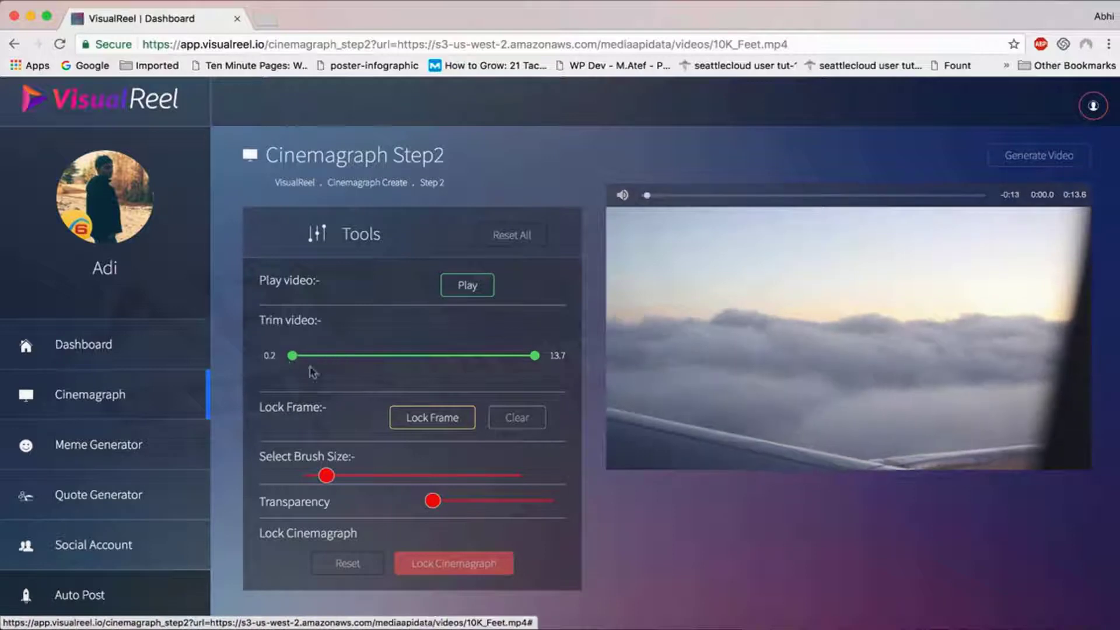
pyautogui.click(469, 291)
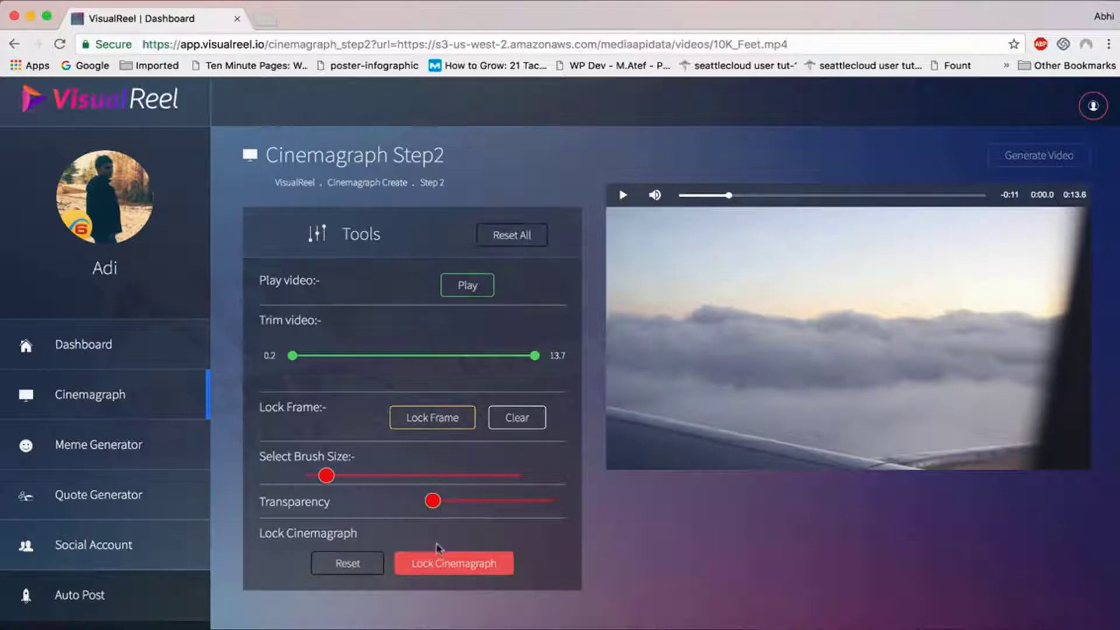
pyautogui.click(463, 573)
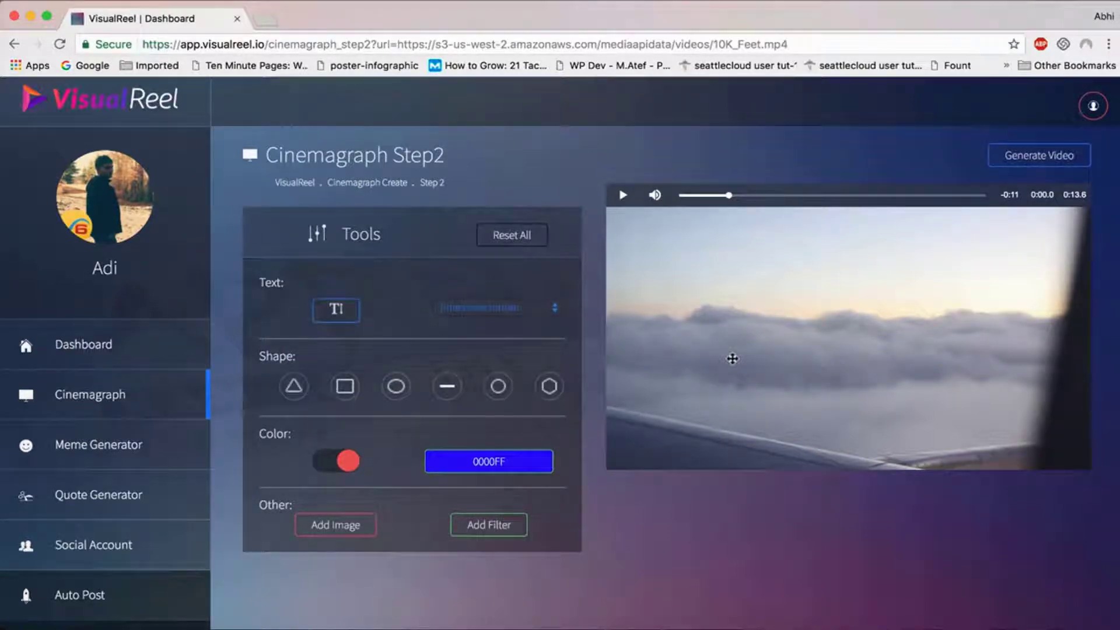
# Add two Tap and Type text boxes, one near the top and one lower down
pyautogui.click(343, 312)
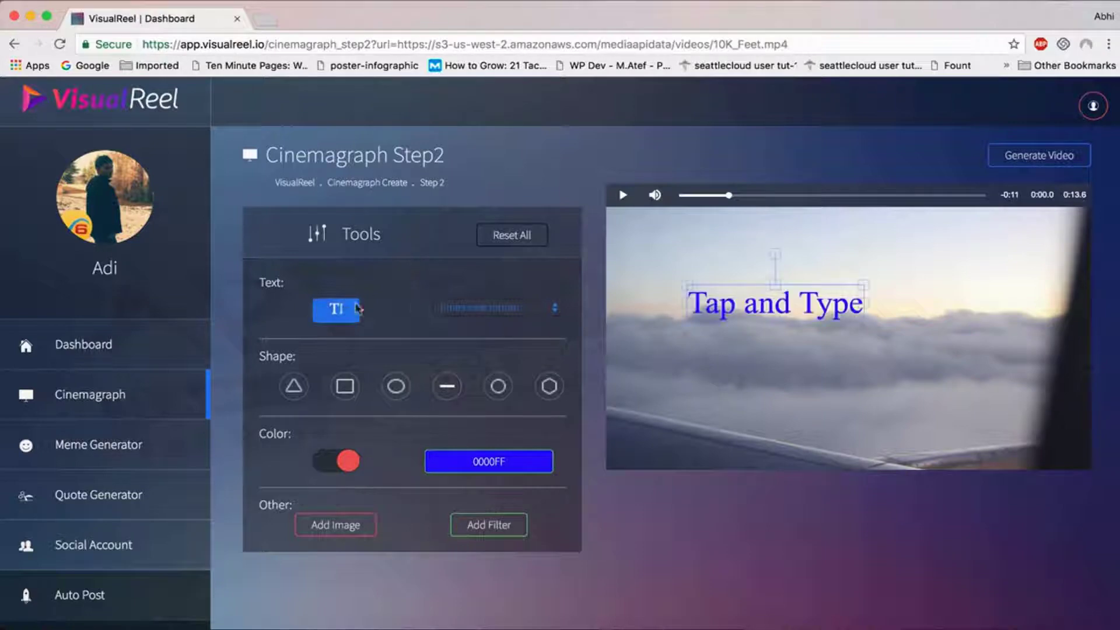
pyautogui.click(327, 310)
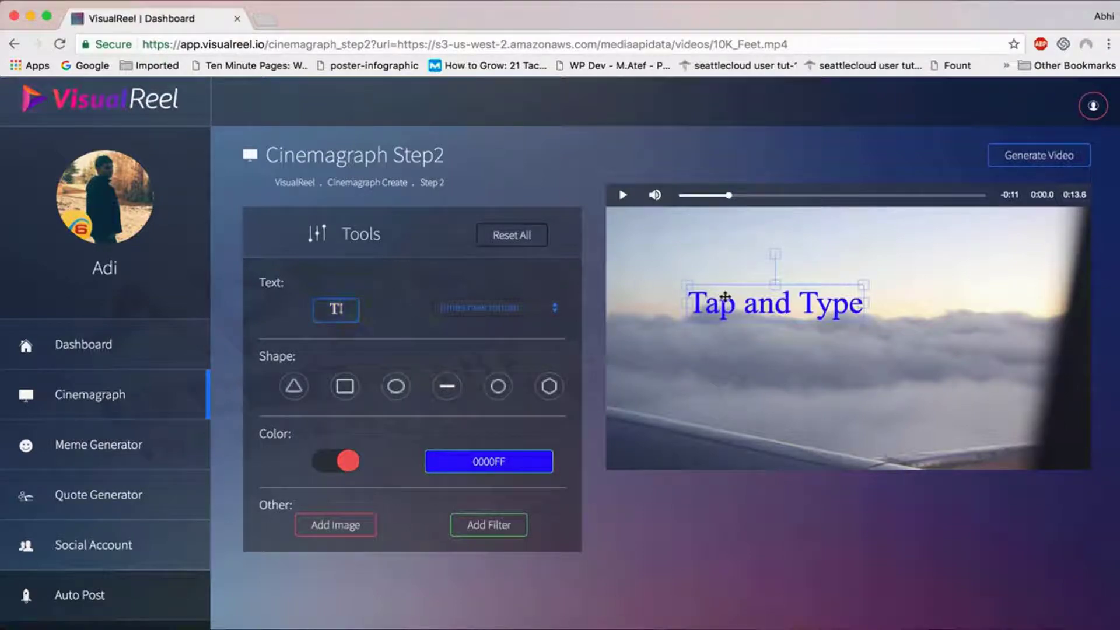
pyautogui.moveTo(725, 350); pyautogui.dragTo(726, 367)
pyautogui.moveTo(721, 308); pyautogui.dragTo(676, 259)
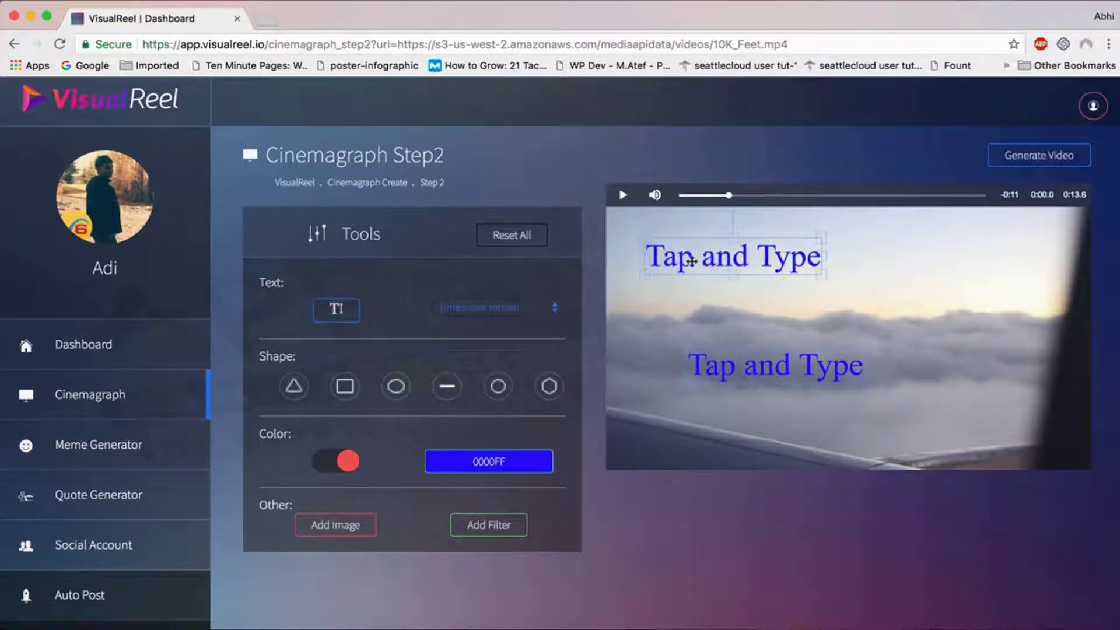
# Replace the placeholder texts with 'CTA' and 'CLICK HERE'
pyautogui.doubleClick(692, 262)
pyautogui.tripleClick(692, 262)
pyautogui.write('CTA')
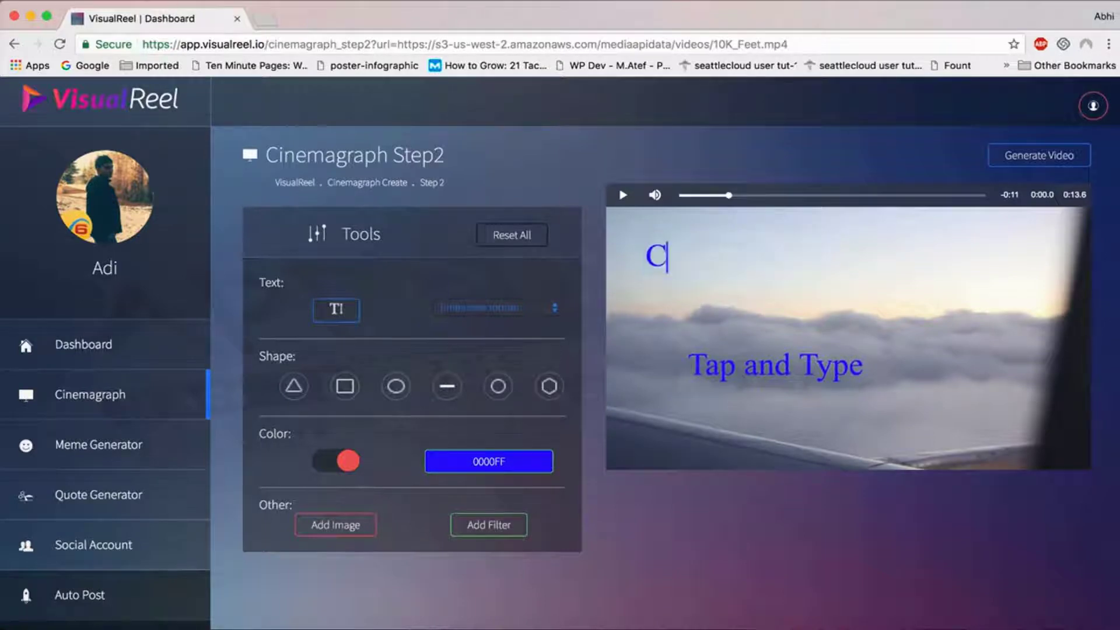
pyautogui.tripleClick(744, 366)
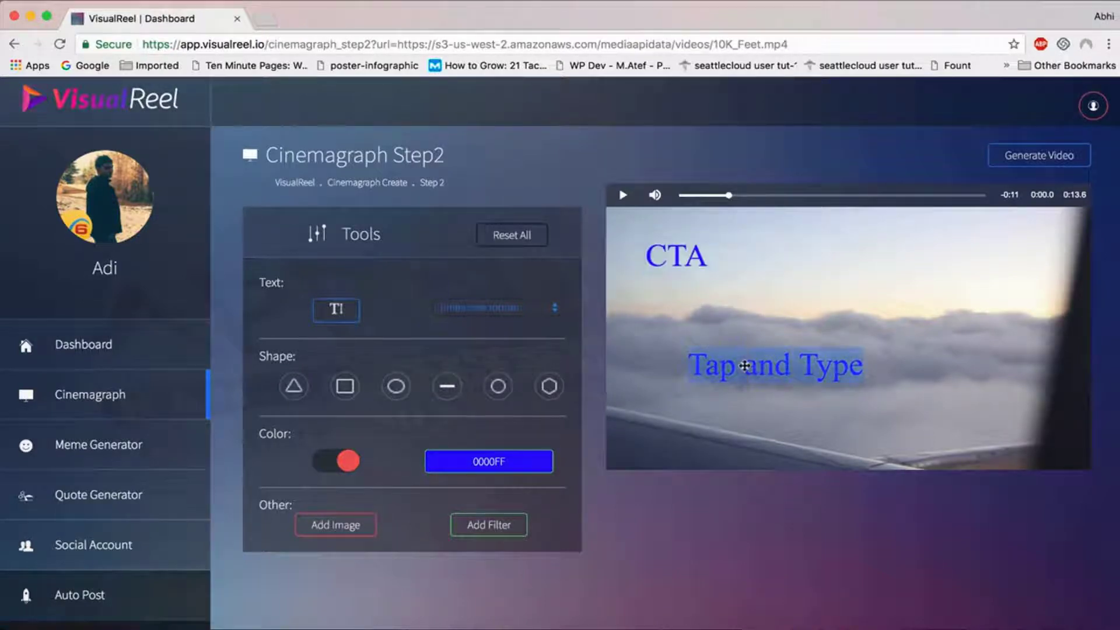
pyautogui.write('CLICK HERE')
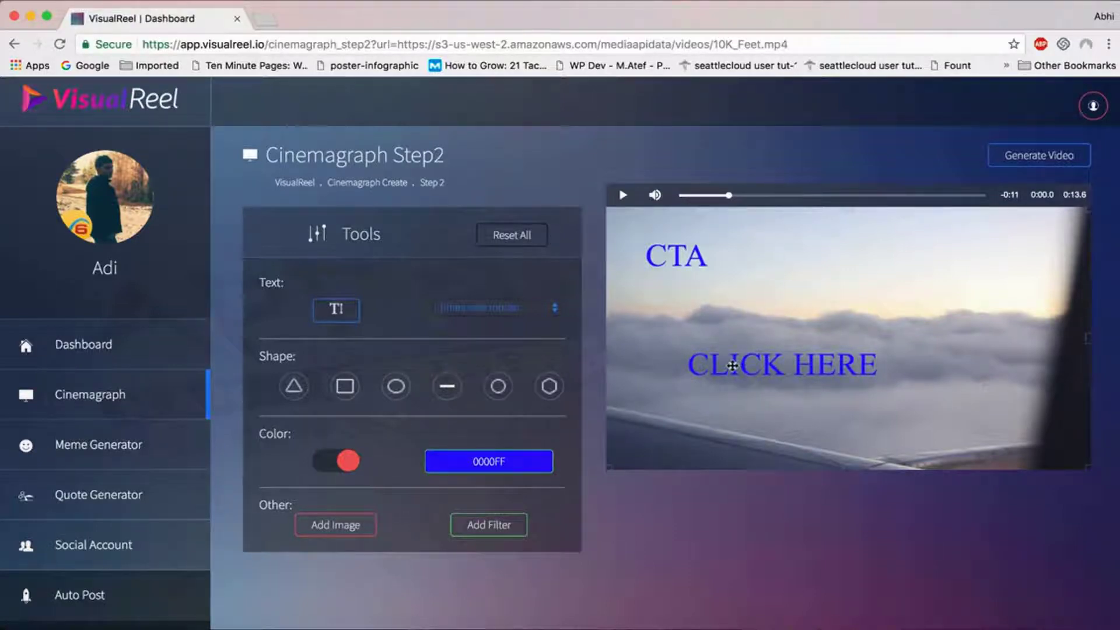
# Set item colour to 9936FF, add a square, and place an ellipse around CTA
pyautogui.click(531, 462)
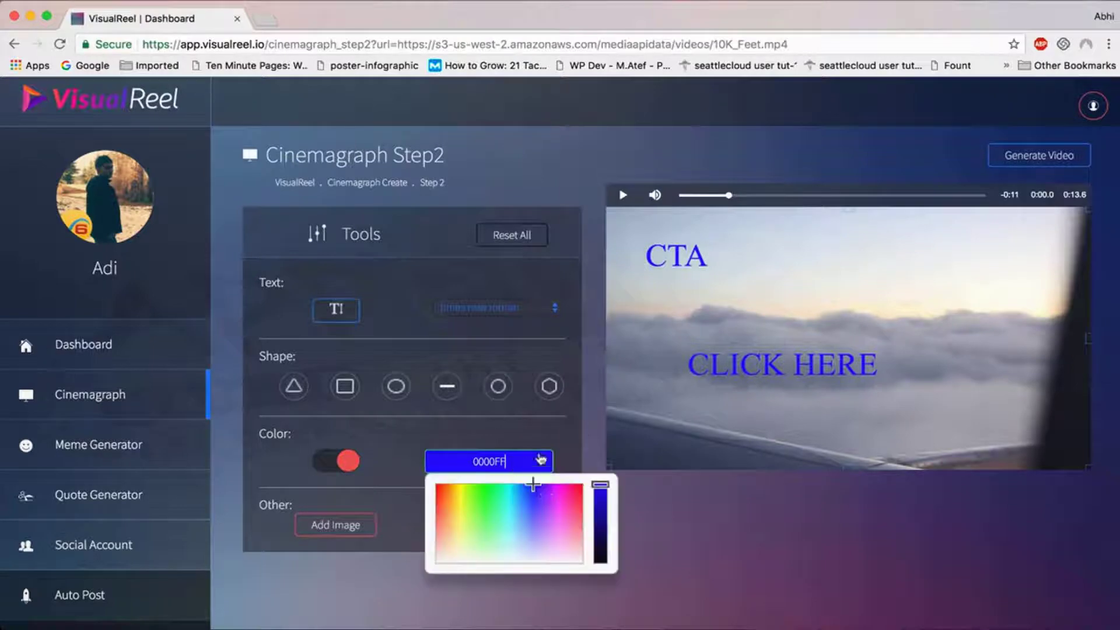
pyautogui.click(545, 500)
pyautogui.click(573, 449)
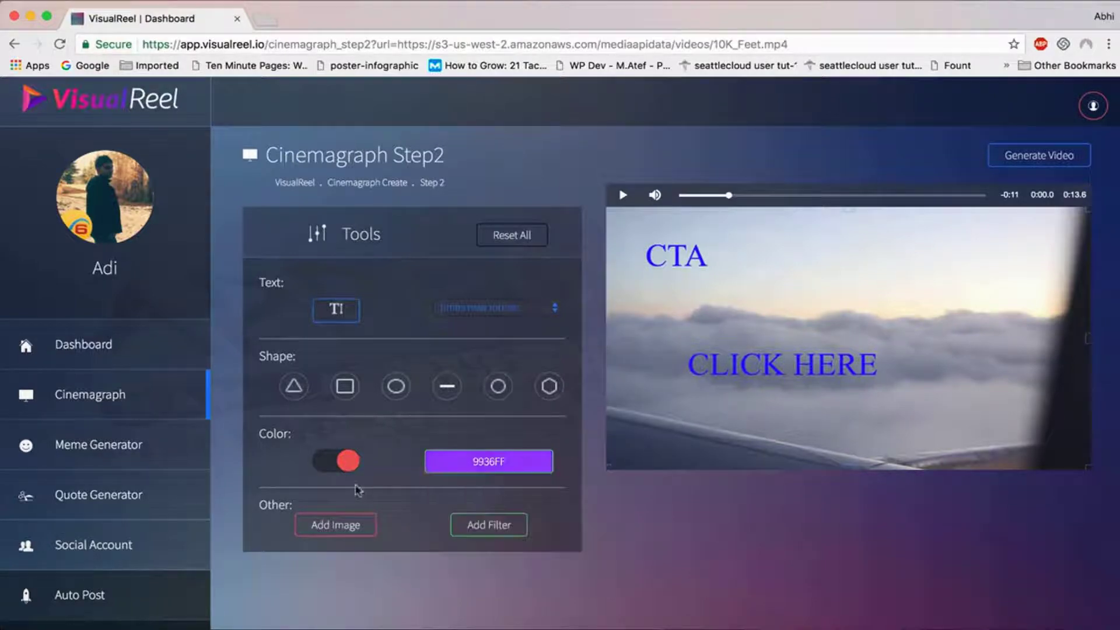
pyautogui.click(345, 386)
pyautogui.click(696, 293)
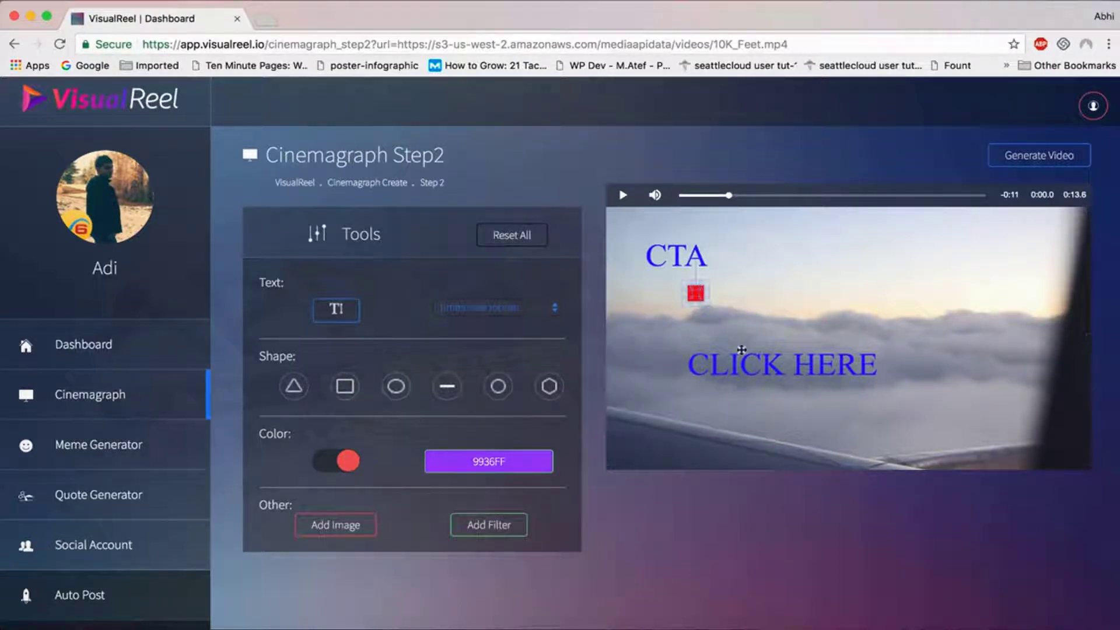
pyautogui.click(396, 385)
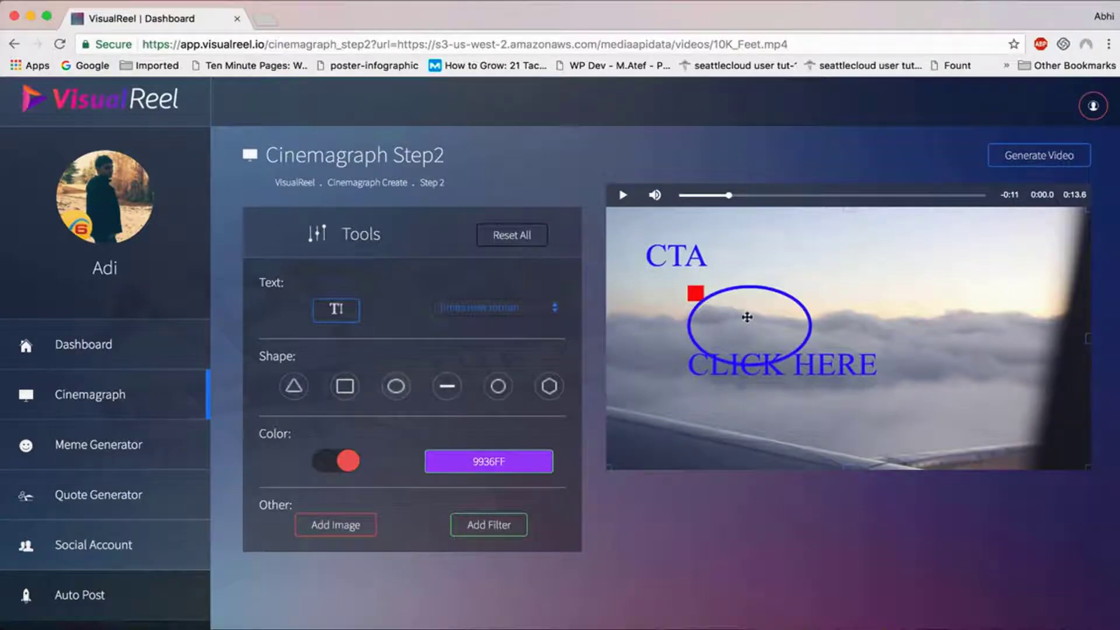
pyautogui.moveTo(747, 317); pyautogui.dragTo(675, 248)
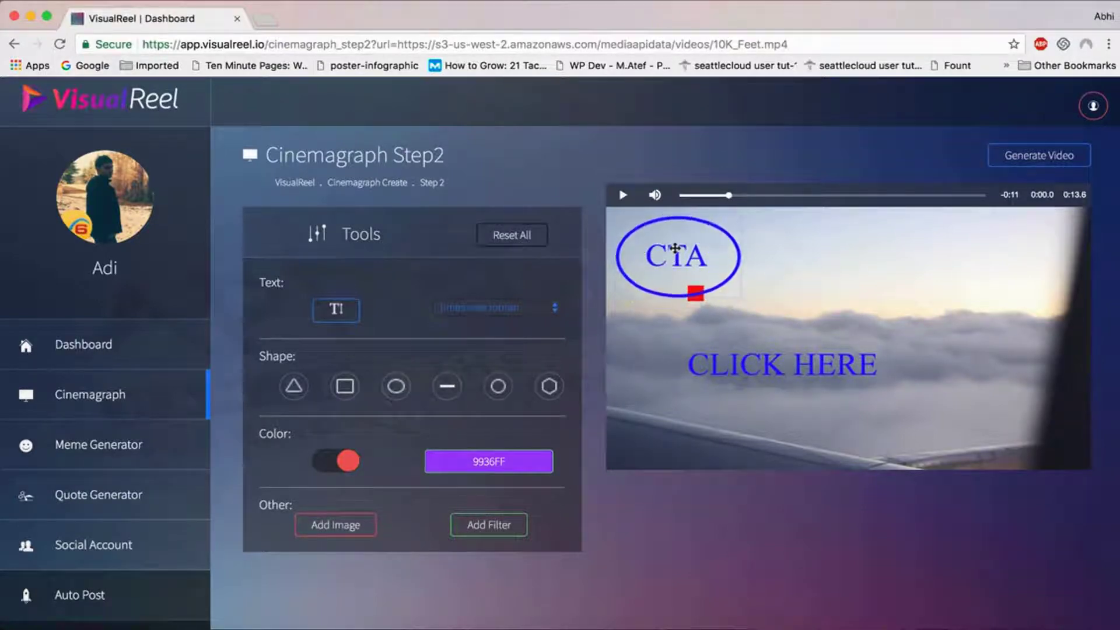
# Add a green hexagon at right, move the ellipse over CLICK HERE, shift CTA right, and show filters
pyautogui.click(549, 386)
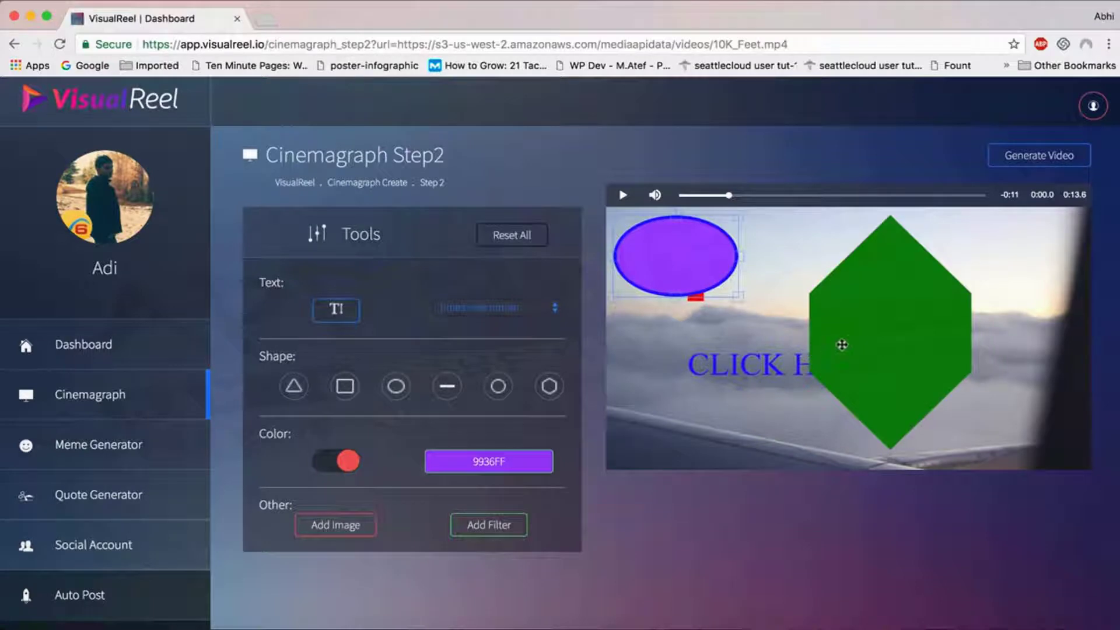
pyautogui.moveTo(841, 345); pyautogui.dragTo(942, 318)
pyautogui.moveTo(678, 249); pyautogui.dragTo(681, 330)
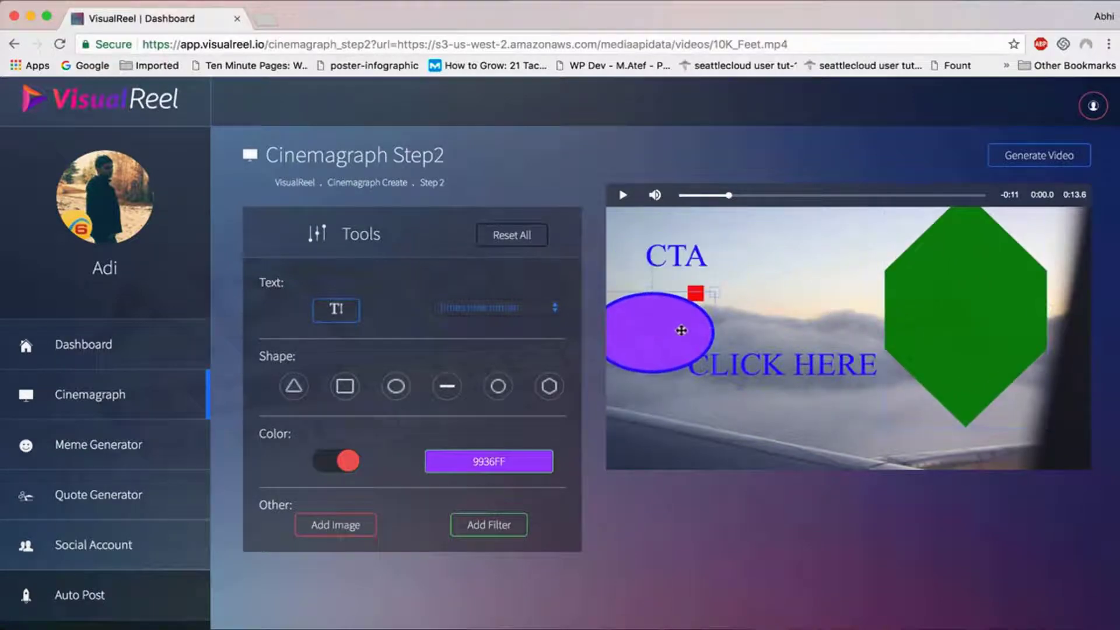
pyautogui.moveTo(682, 255); pyautogui.dragTo(781, 254)
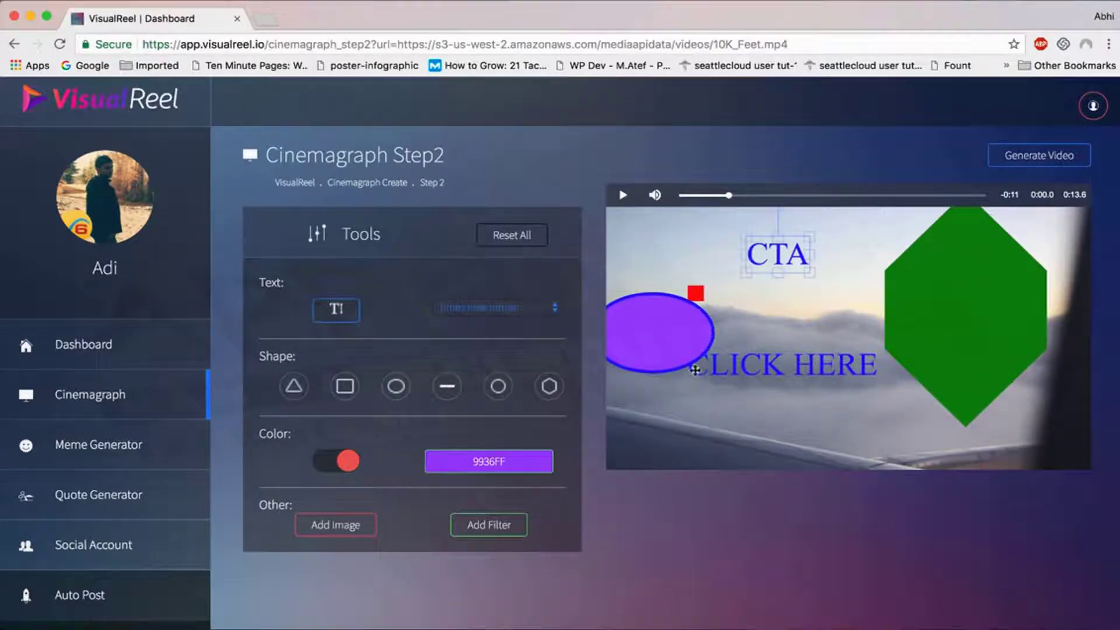
pyautogui.click(493, 525)
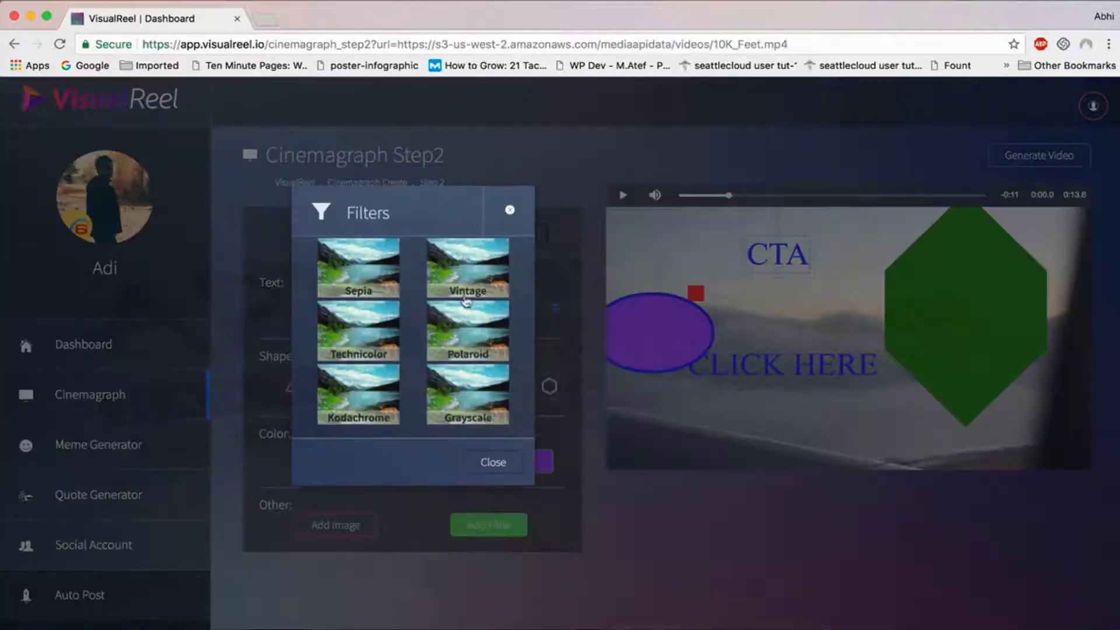
# Close the Filters dialog, then browse Your Images and close it without adding one
pyautogui.click(506, 460)
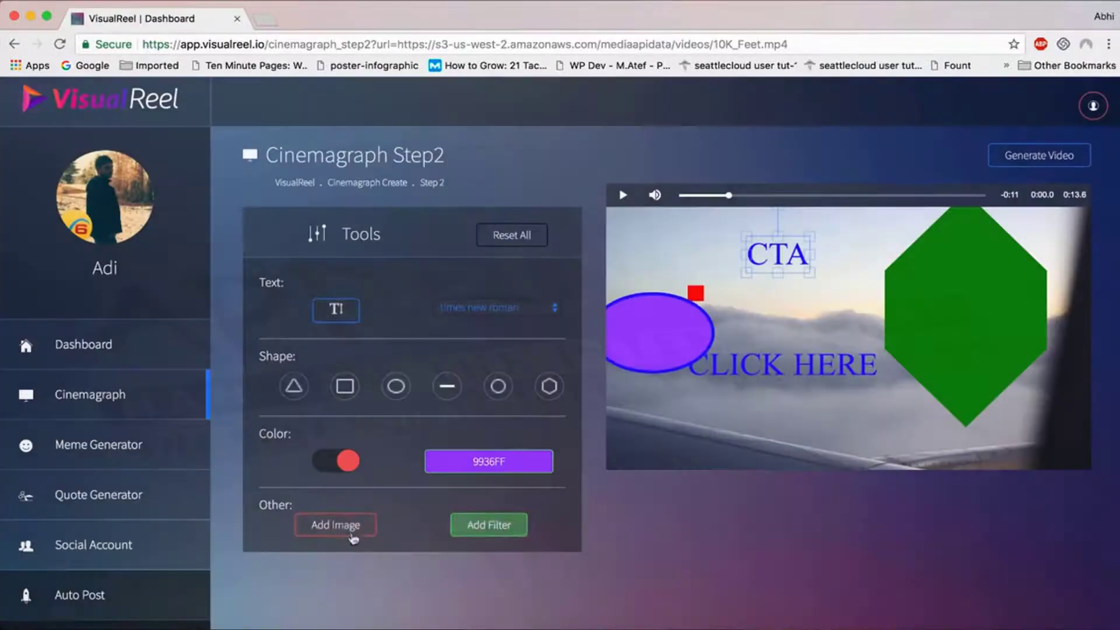
pyautogui.click(349, 528)
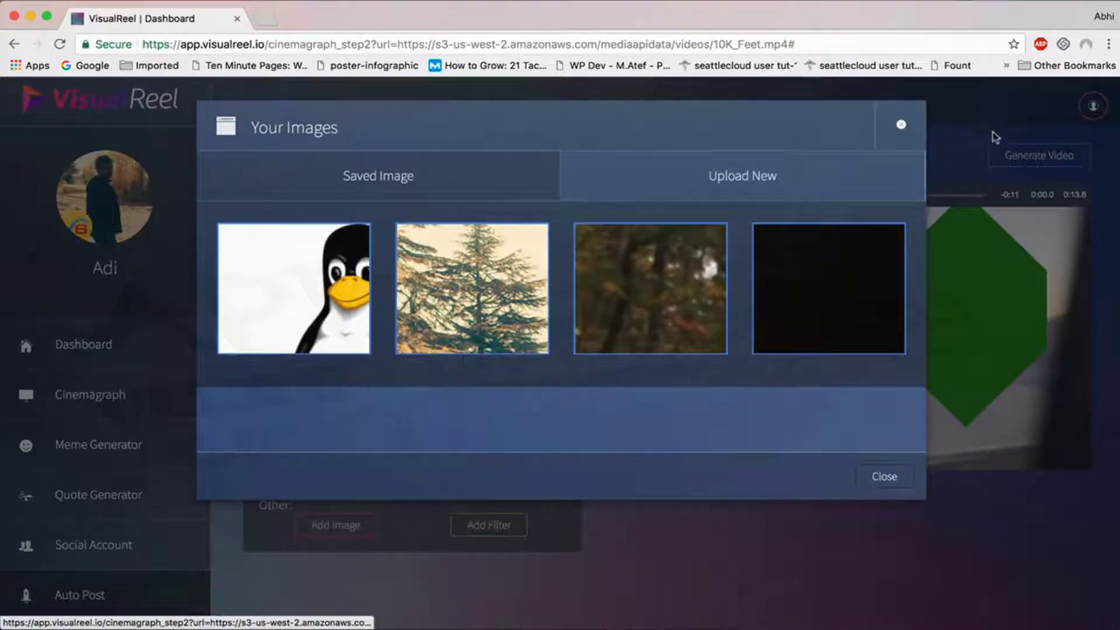
pyautogui.click(884, 482)
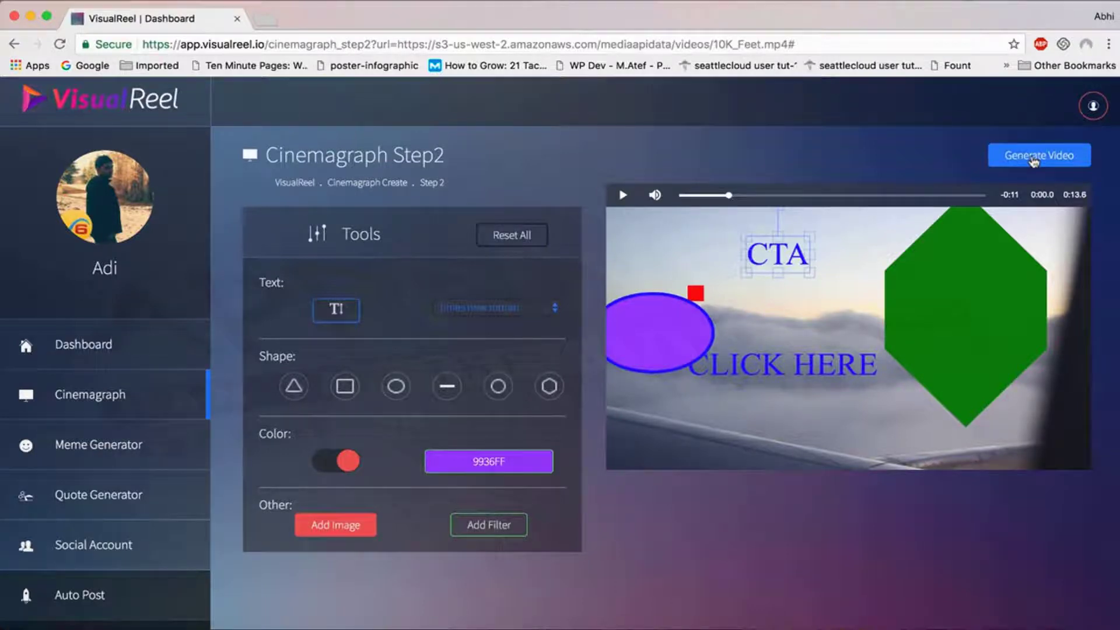
# Generate the cinemagraph video, view the saved cinemagraphs table, and expand Meme Generator
pyautogui.click(134, 395)
pyautogui.click(102, 447)
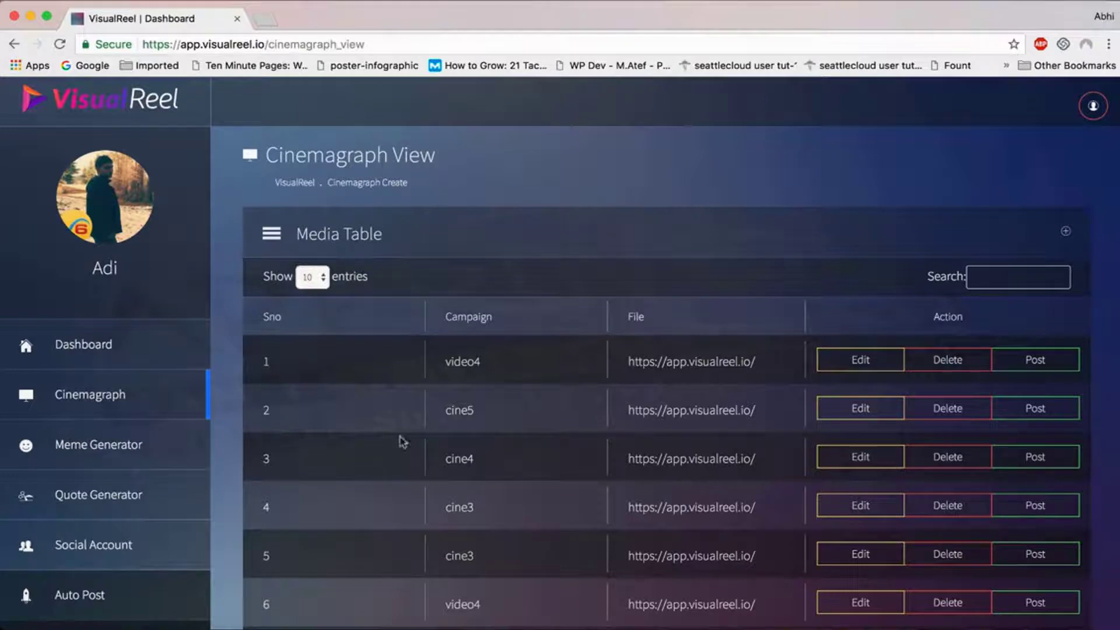
pyautogui.click(752, 2)
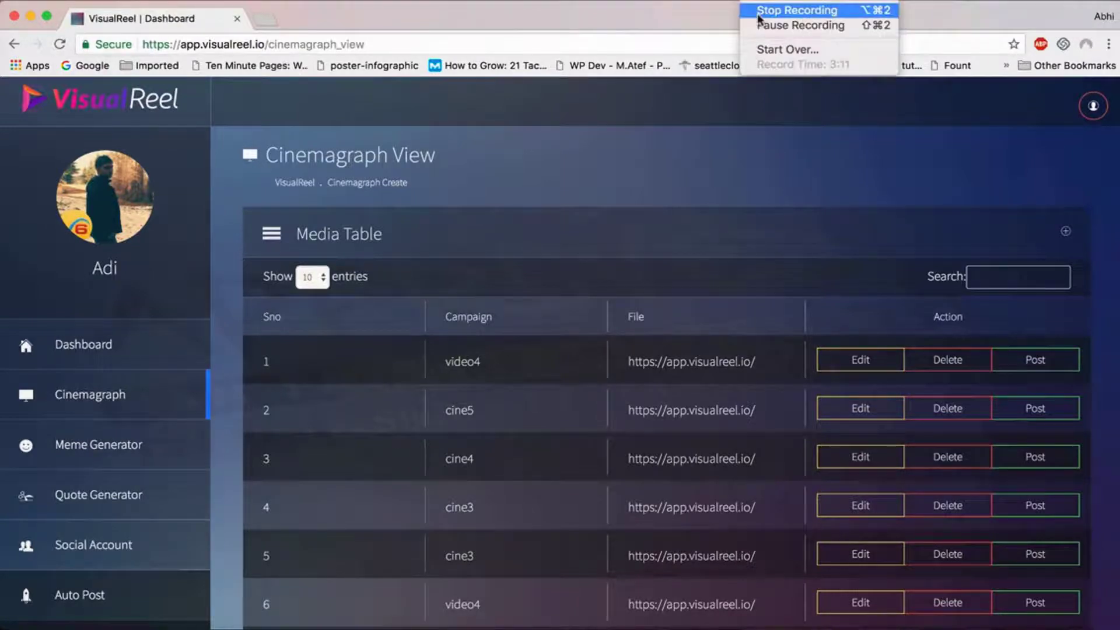
pyautogui.click(781, 23)
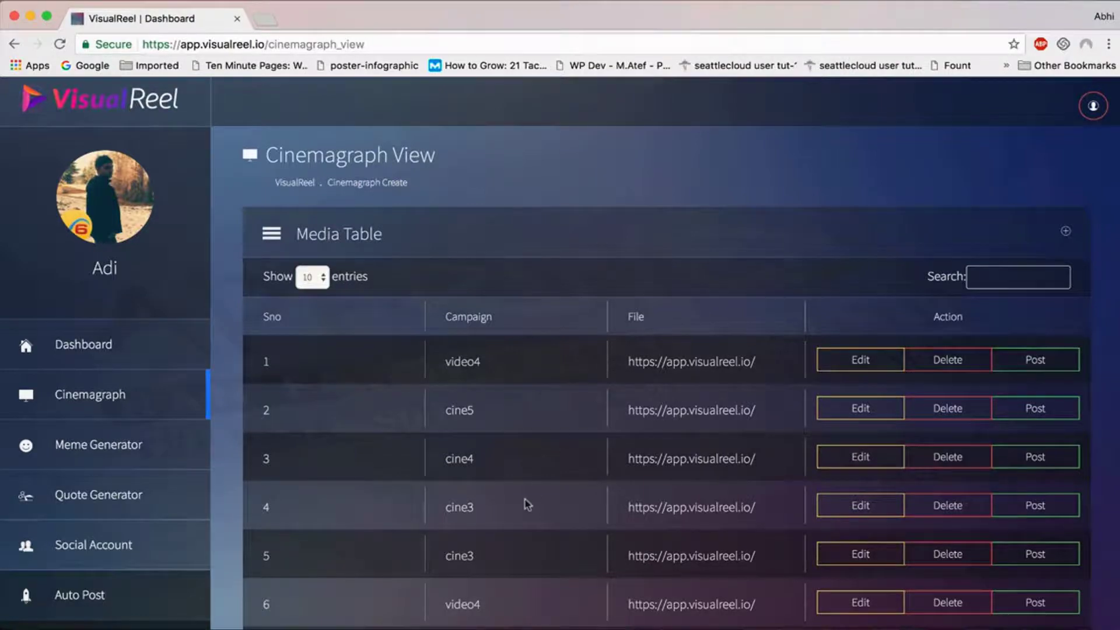
pyautogui.scroll(-3, 527, 504)
pyautogui.click(144, 345)
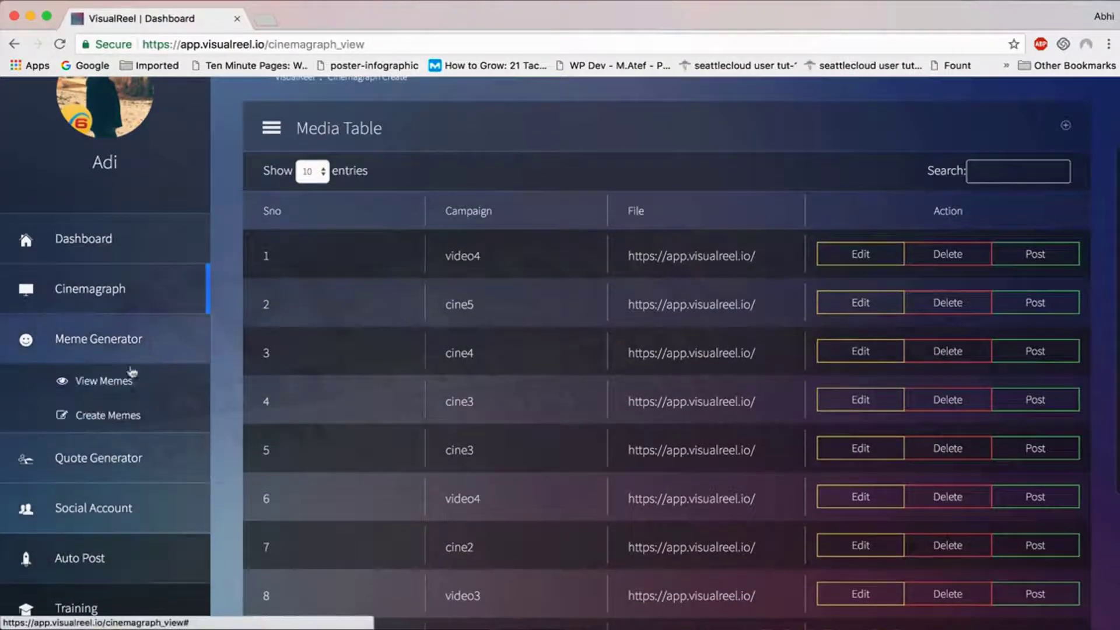
# Start a new meme, switch to Image Search, and open the Batman slapping Robin template
pyautogui.click(129, 426)
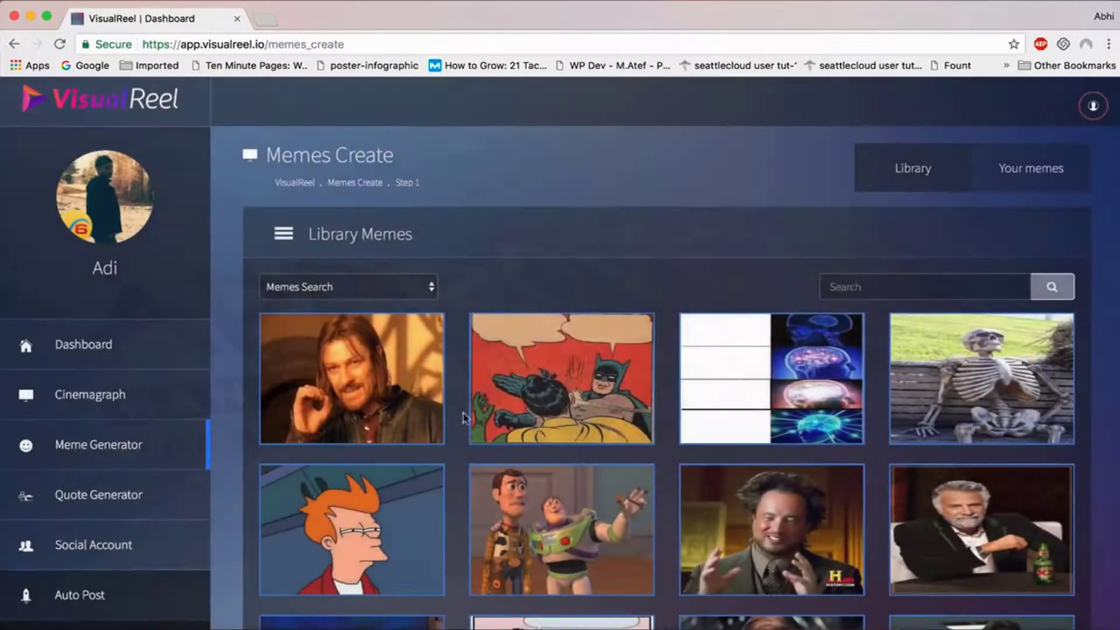
pyautogui.scroll(-5, 856, 547)
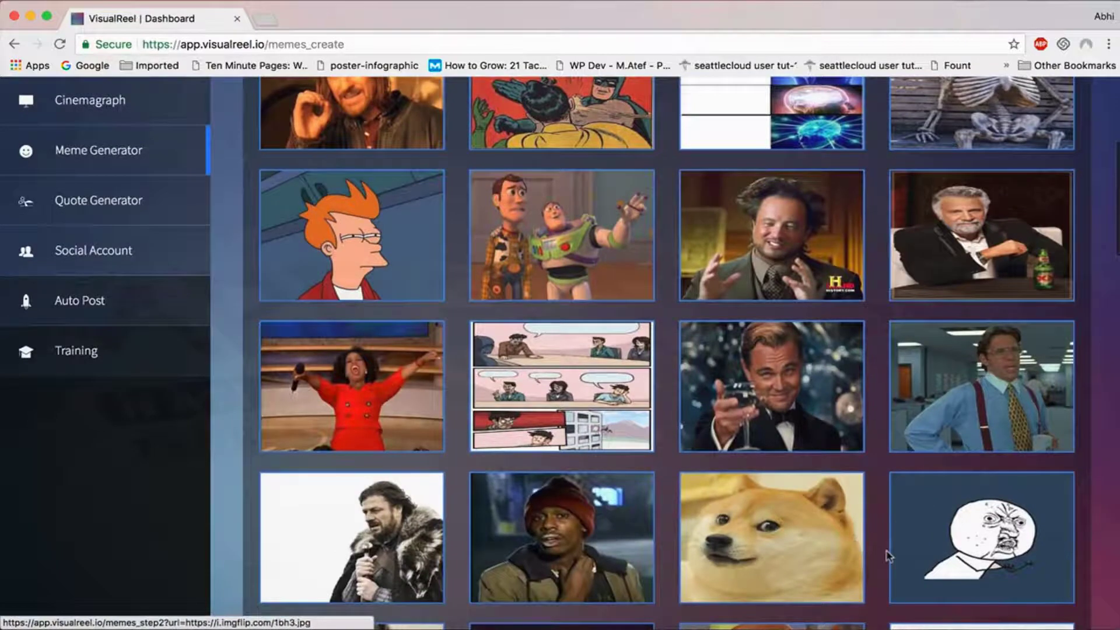
pyautogui.scroll(6, 875, 551)
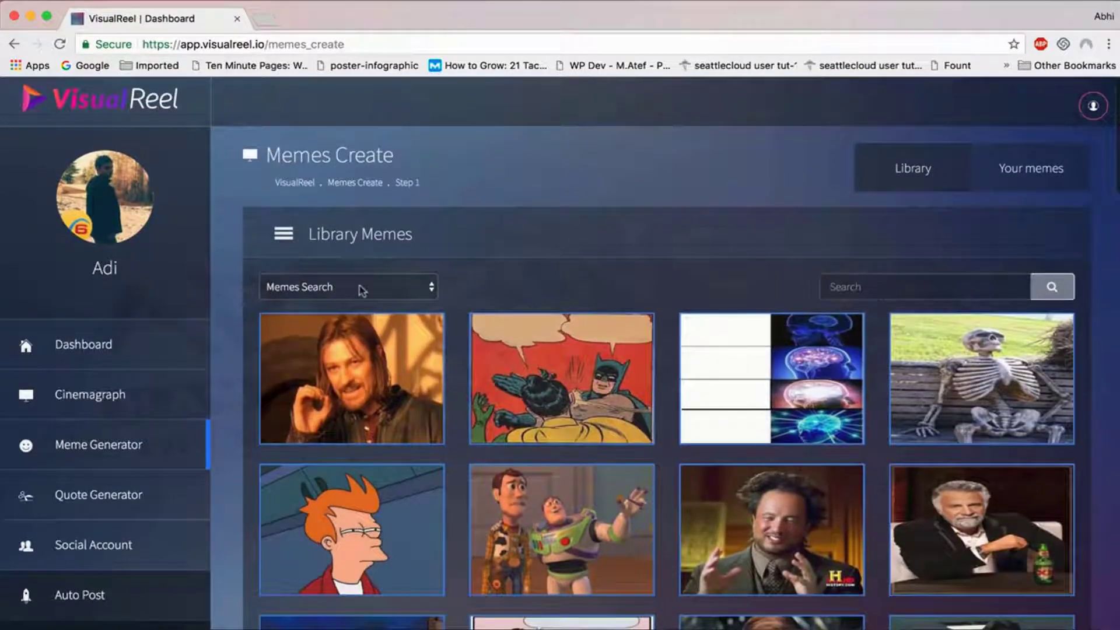
pyautogui.click(358, 287)
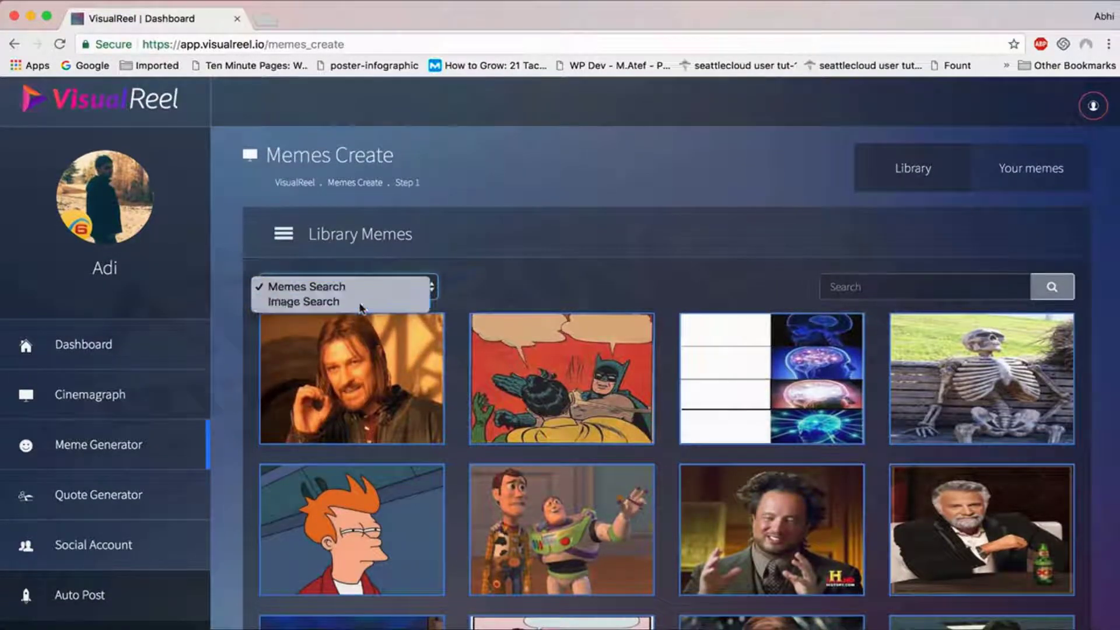
pyautogui.click(359, 304)
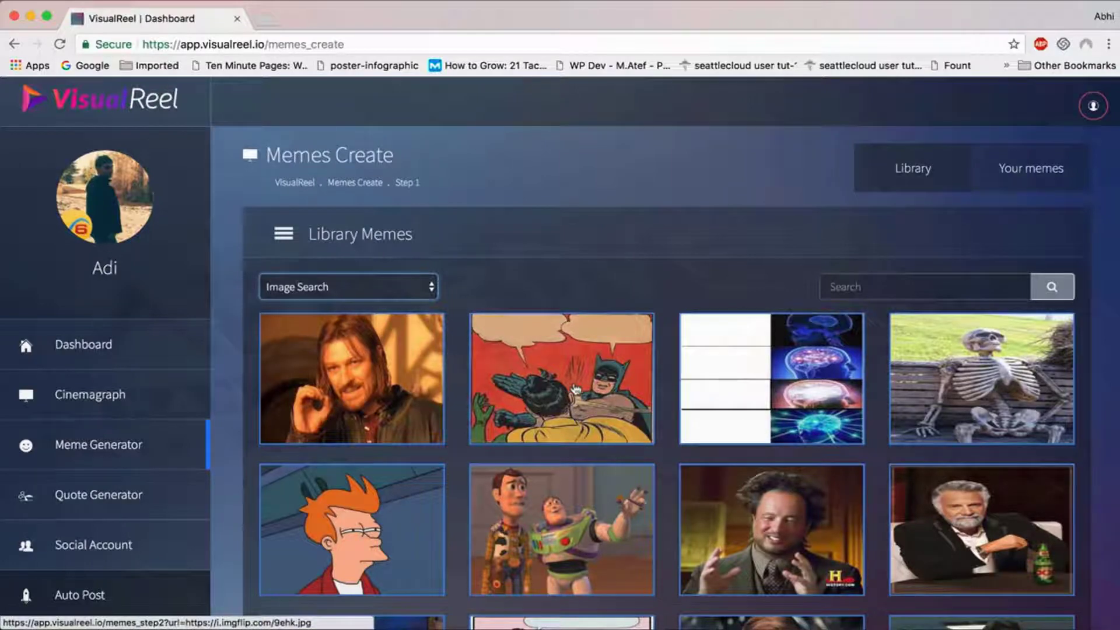
pyautogui.click(576, 389)
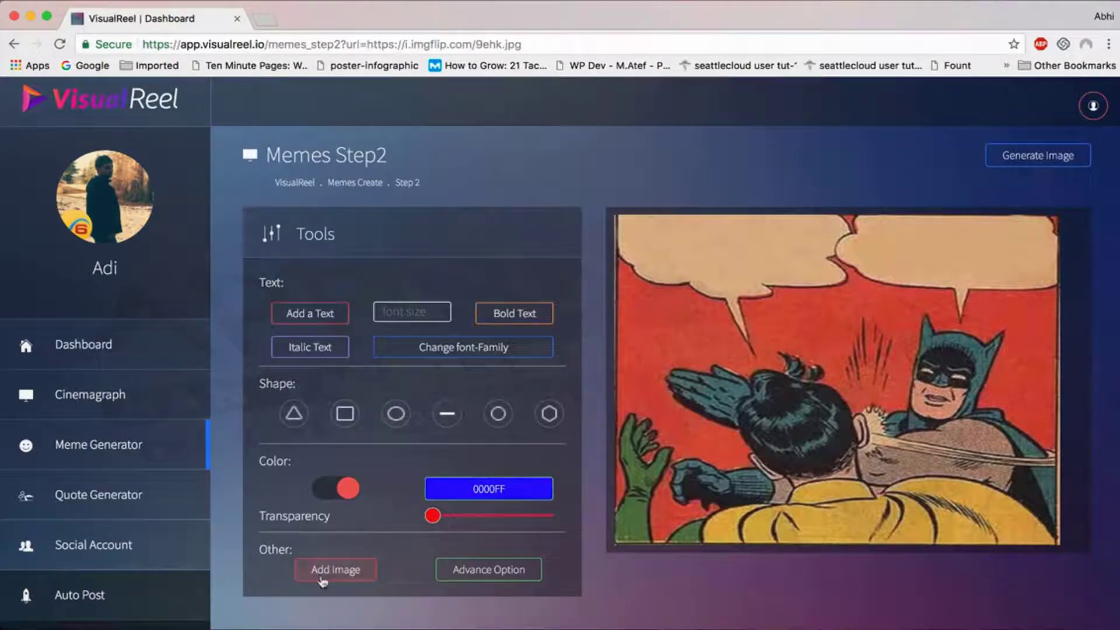
# Place the saved hammock photo on the meme, shrunk into the top-right corner
pyautogui.click(336, 572)
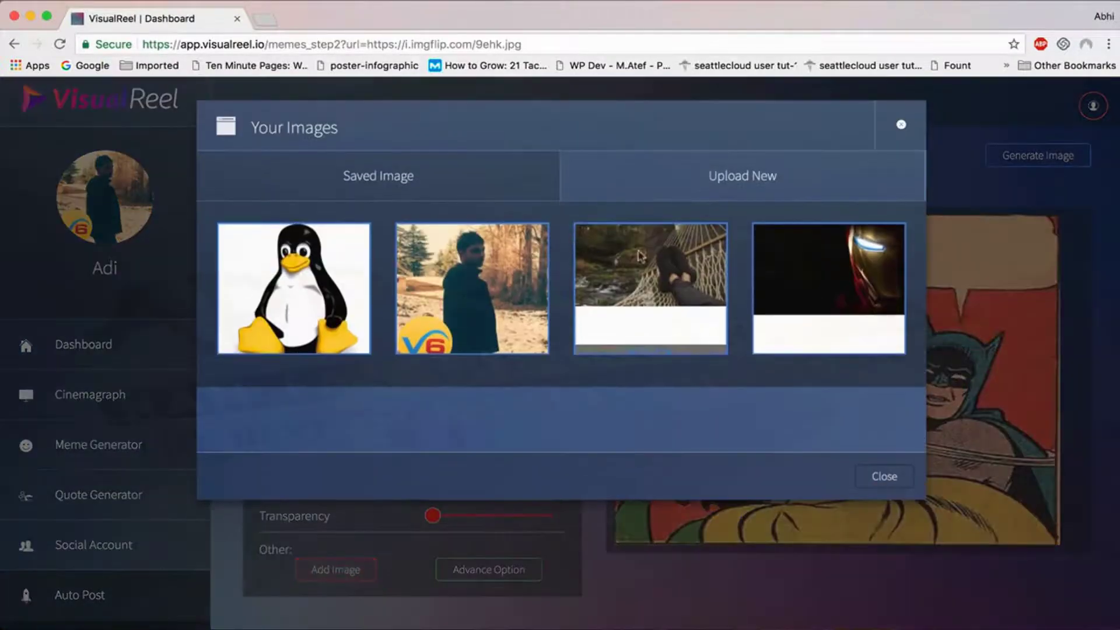
pyautogui.click(664, 267)
pyautogui.click(839, 355)
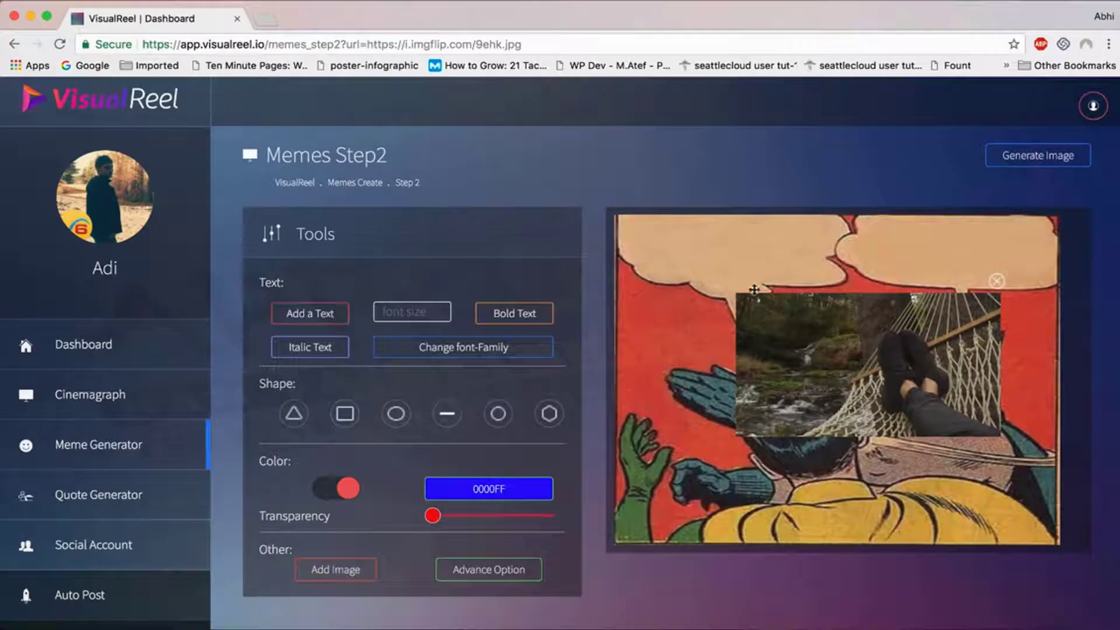
pyautogui.moveTo(829, 343); pyautogui.dragTo(875, 268)
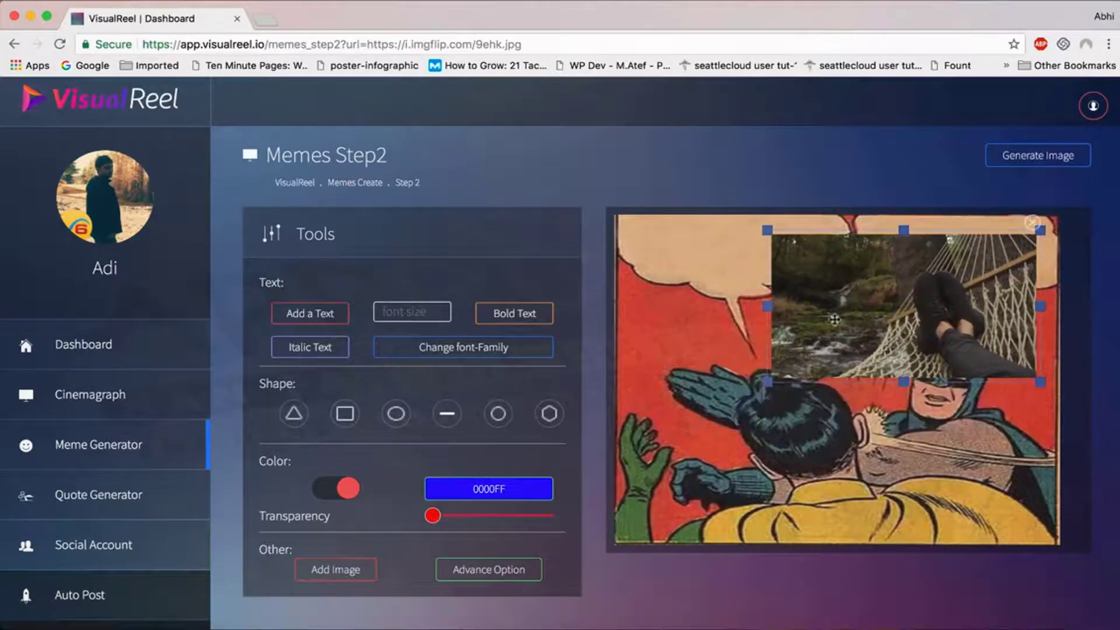
pyautogui.moveTo(768, 382); pyautogui.dragTo(901, 274)
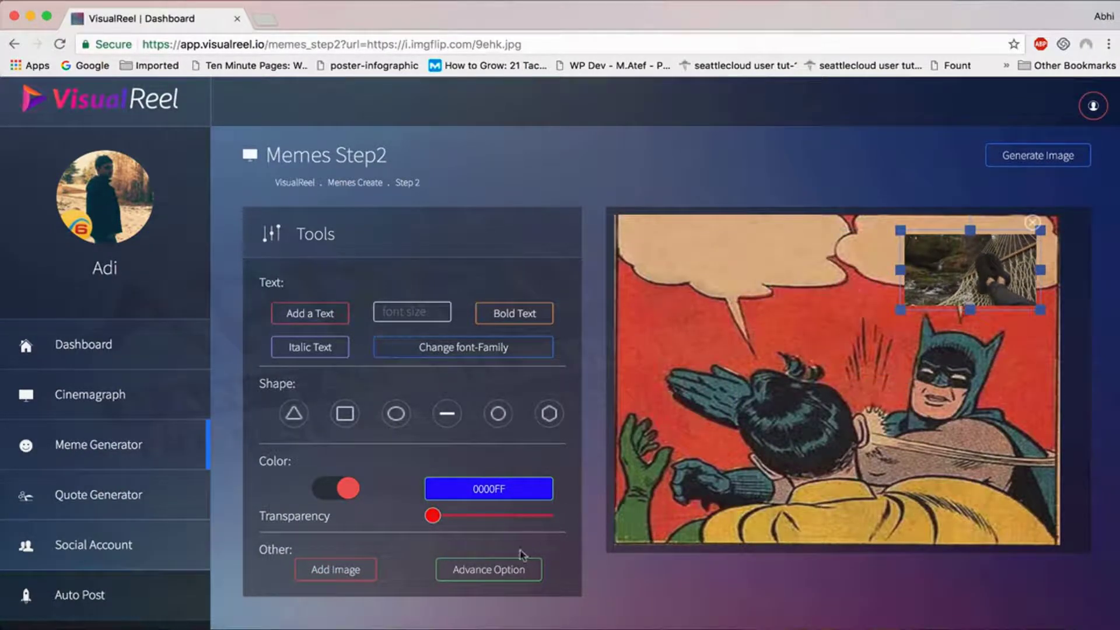
# Apply the Grayscale Avg filter and lower saturation on the hammock image
pyautogui.click(490, 573)
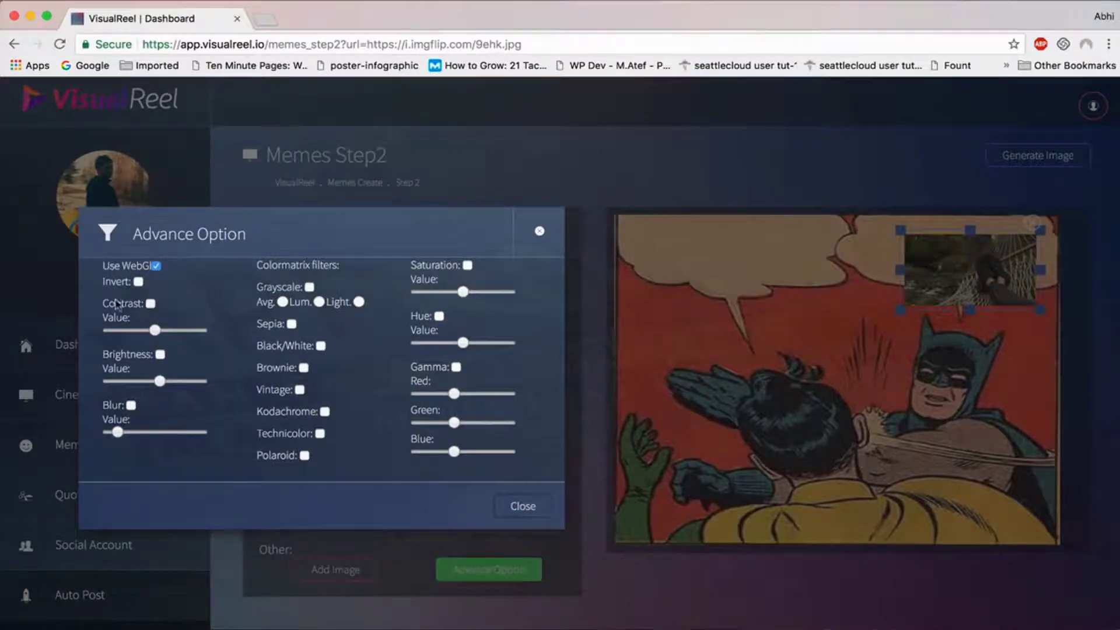
pyautogui.click(282, 301)
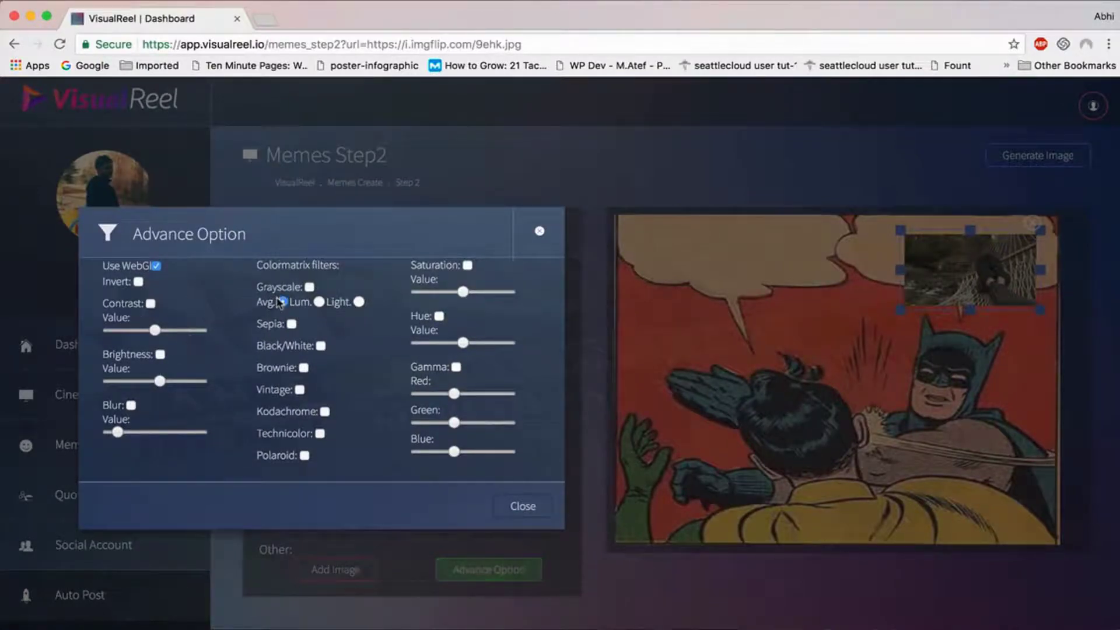
pyautogui.click(426, 292)
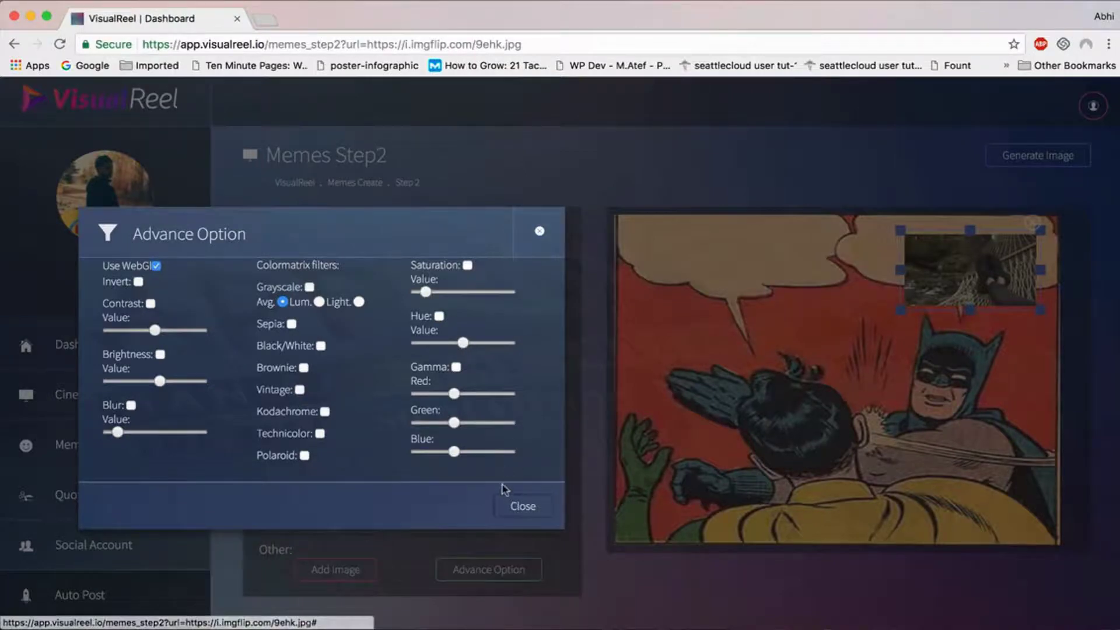
pyautogui.click(512, 507)
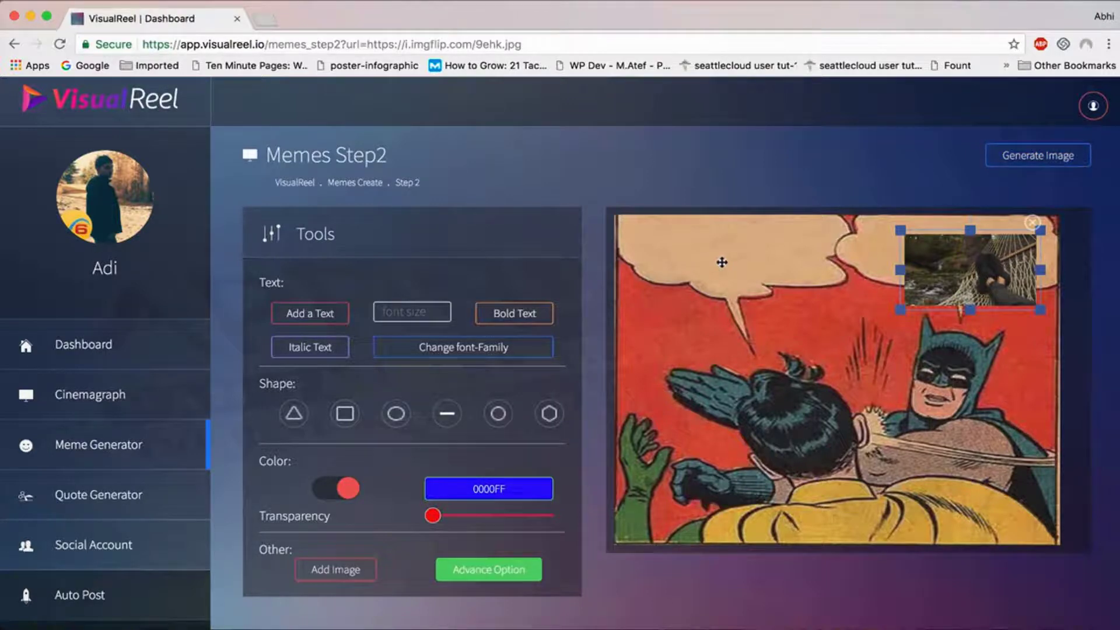
# Begin a quote on the newspaper library image, then open the Social Account page
pyautogui.moveTo(86, 554)
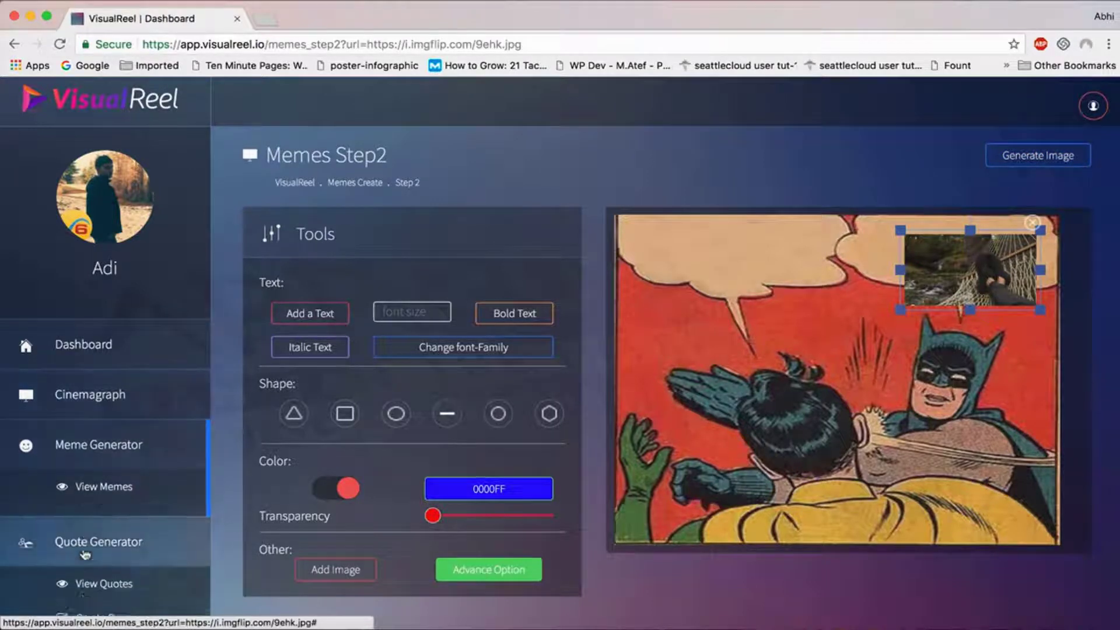
pyautogui.click(95, 573)
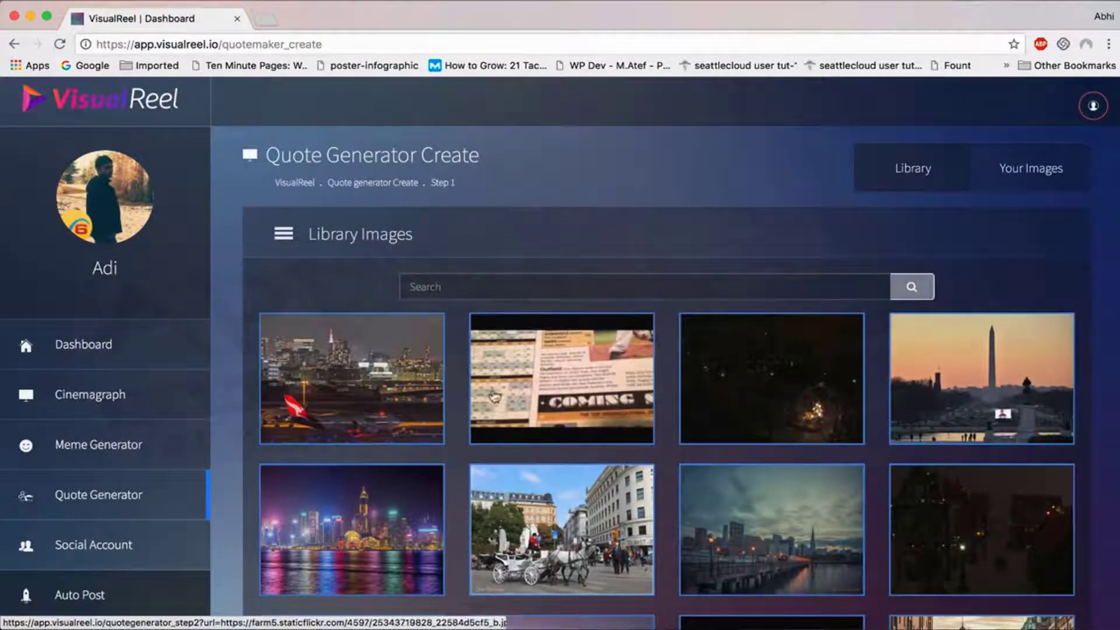
pyautogui.click(494, 396)
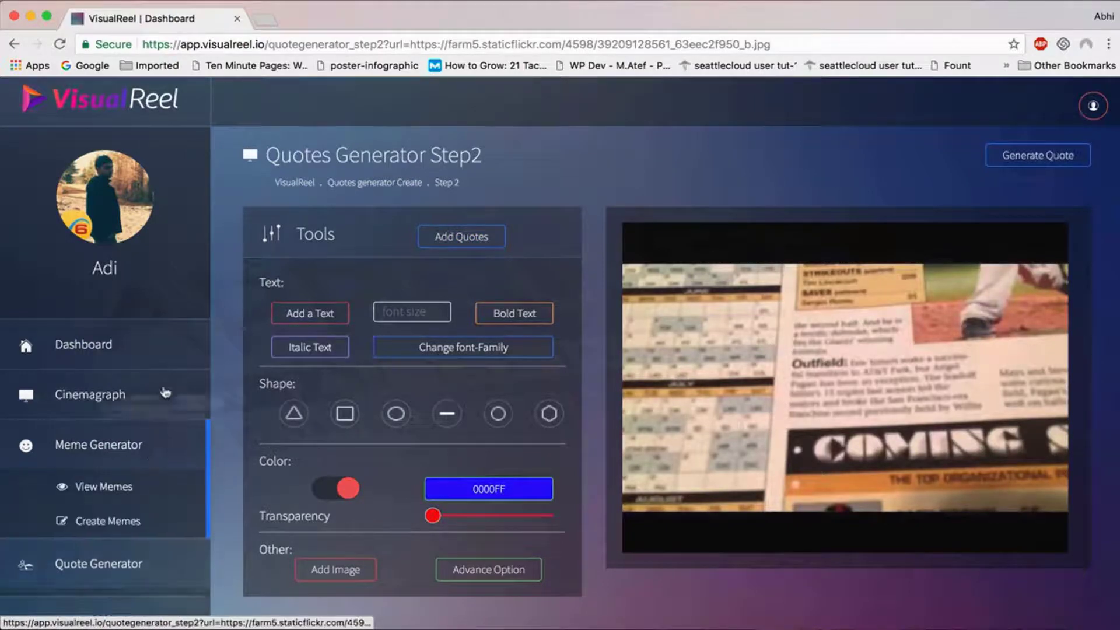
pyautogui.scroll(-5, 157, 408)
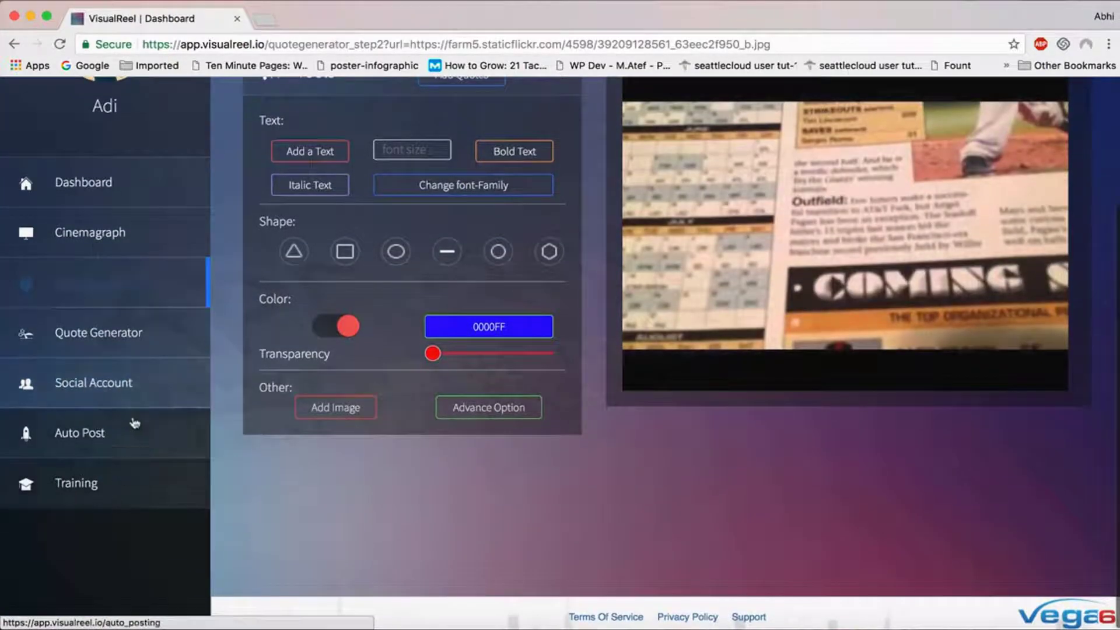
pyautogui.click(151, 379)
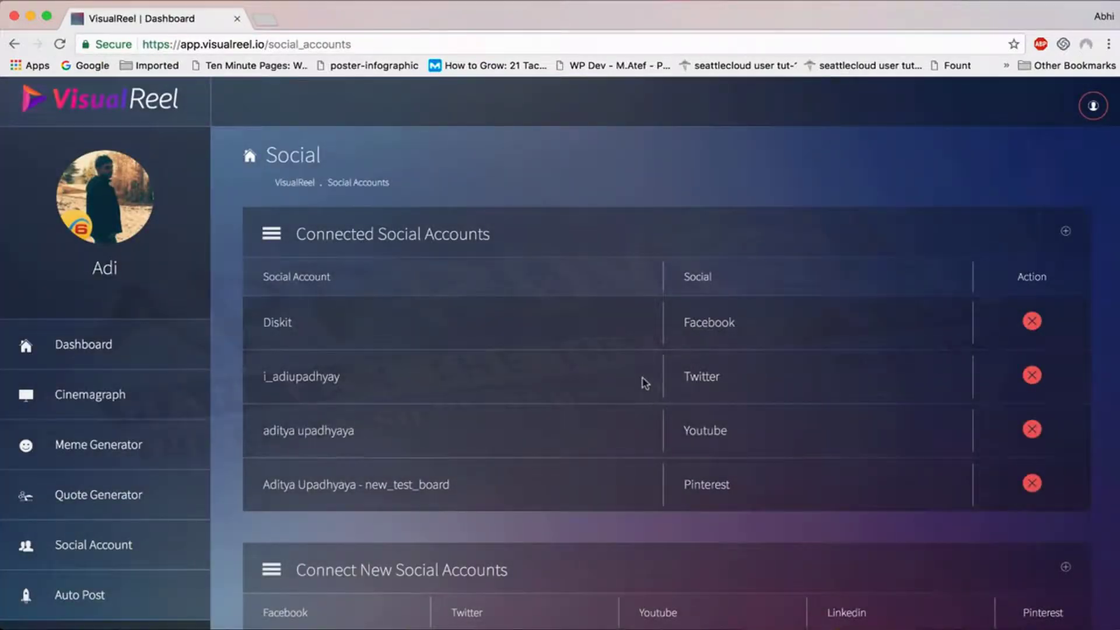
# Review the four connected accounts and new connection options on the Social Accounts page
pyautogui.scroll(-3, 644, 382)
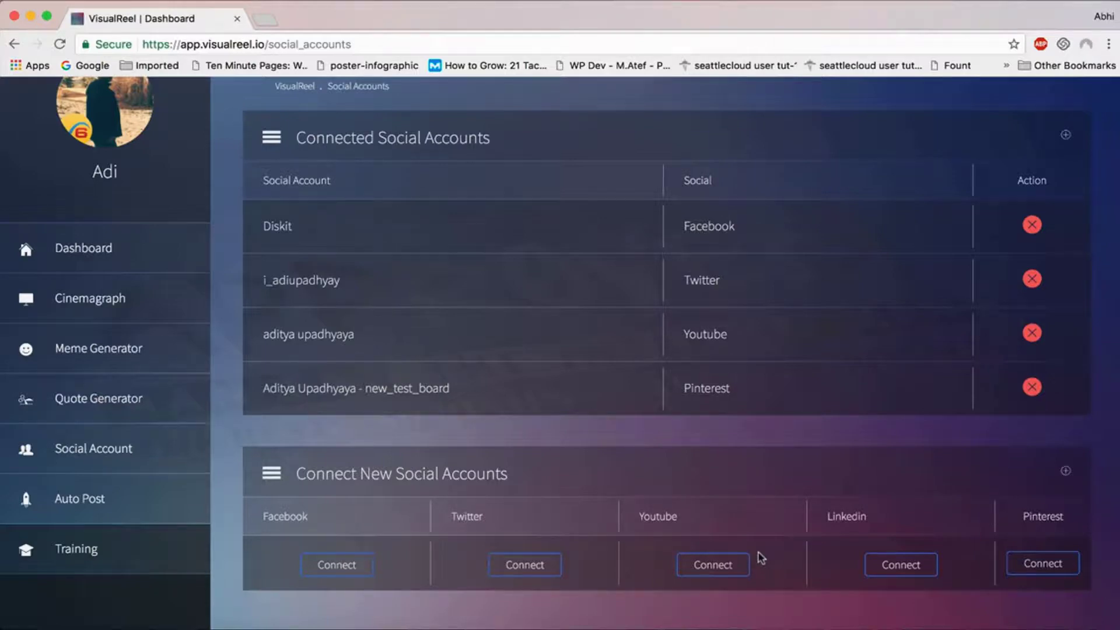
pyautogui.scroll(3, 706, 518)
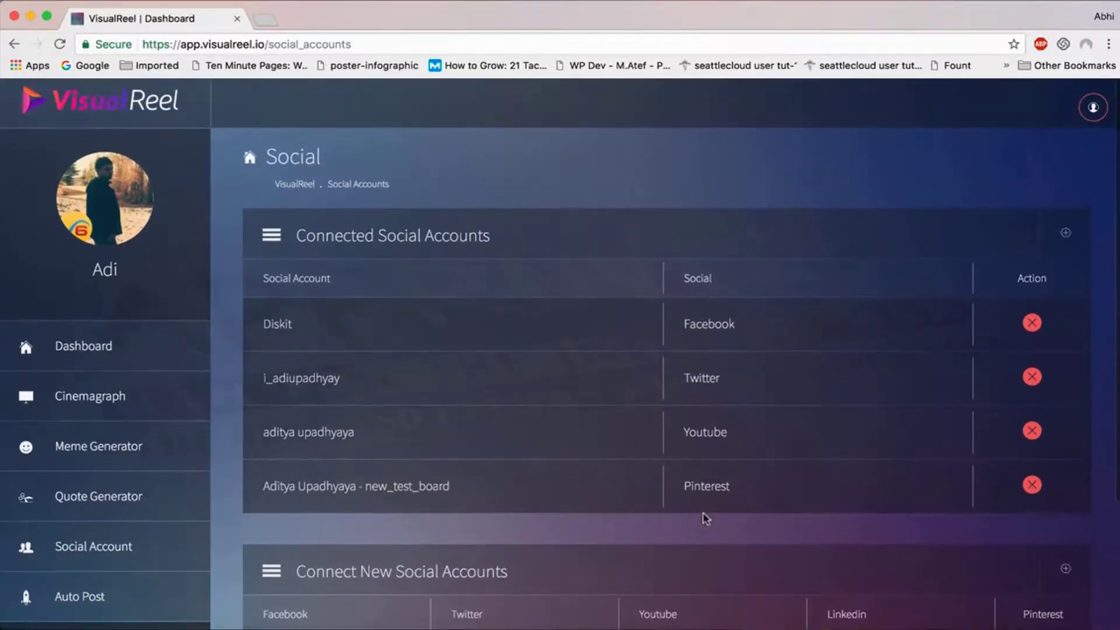
pyautogui.click(783, 1)
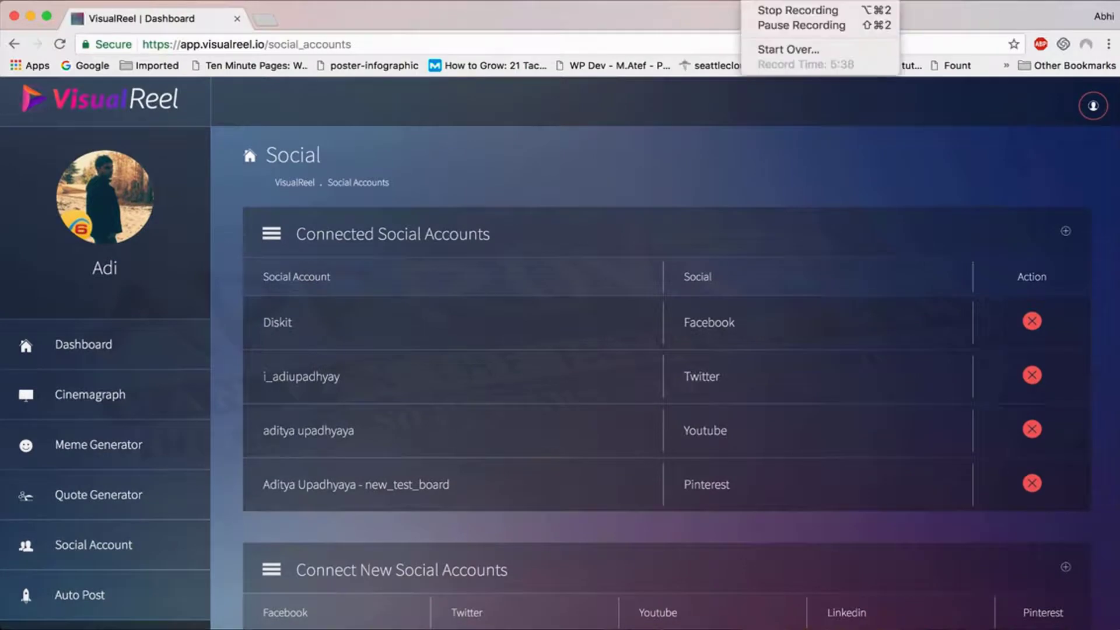
pyautogui.click(740, 191)
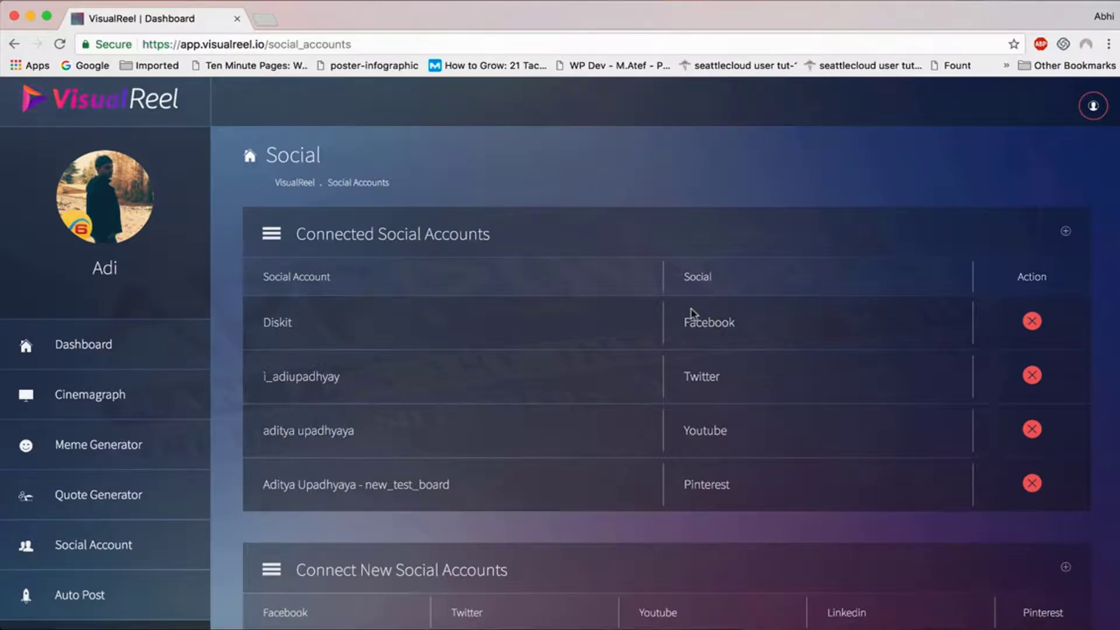
# Expand the quote generator's sub-pages in the sidebar, then return to the Dashboard
pyautogui.click(210, 495)
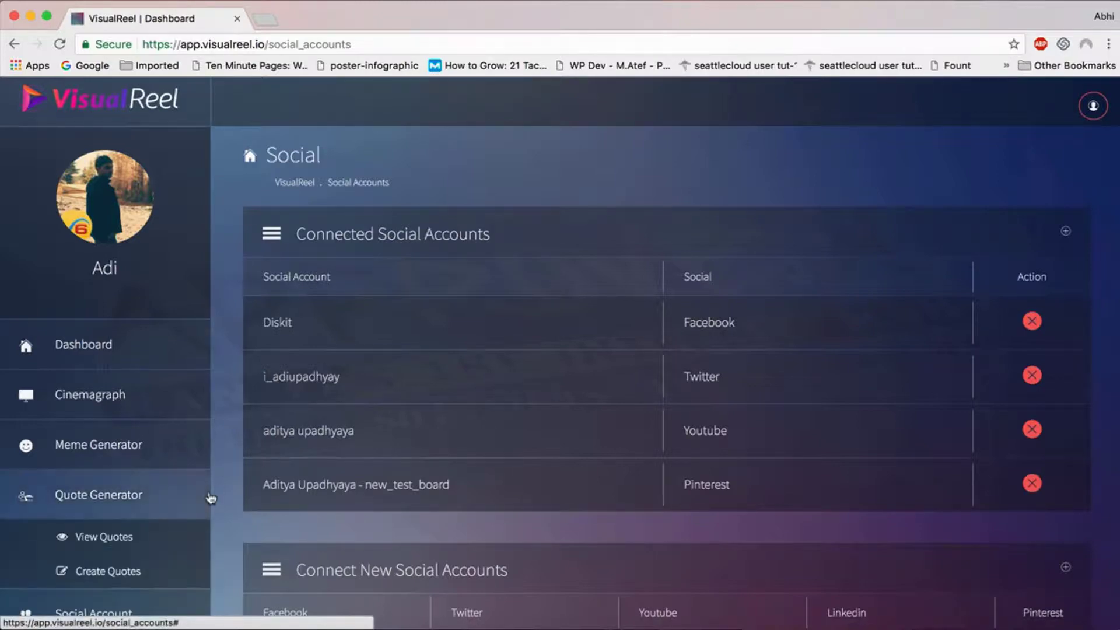
pyautogui.click(210, 496)
pyautogui.scroll(-3, 340, 474)
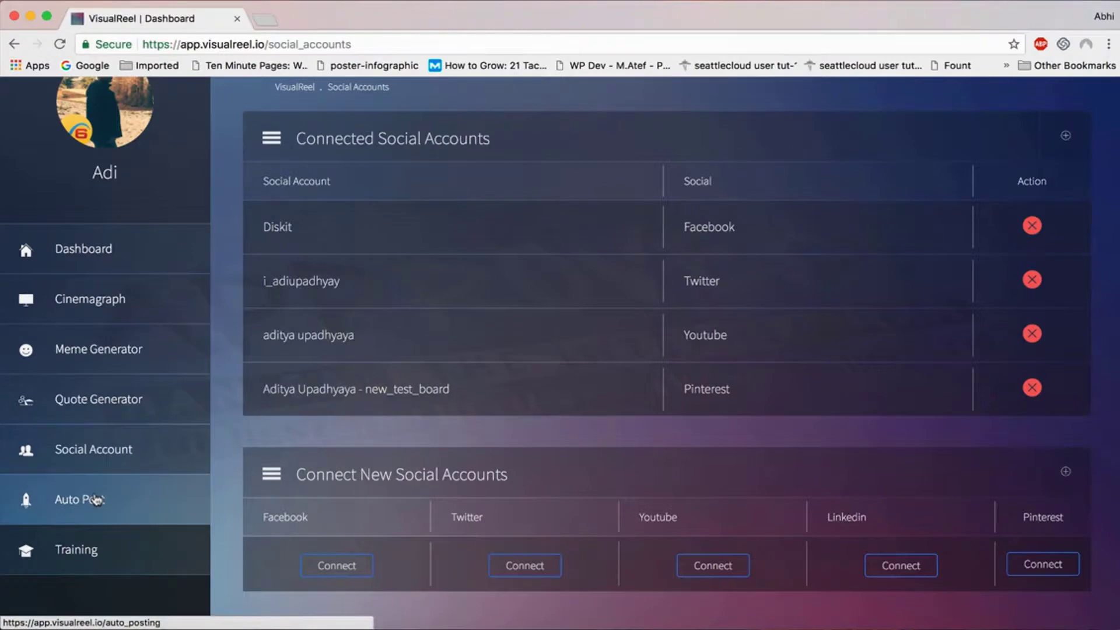
pyautogui.click(83, 249)
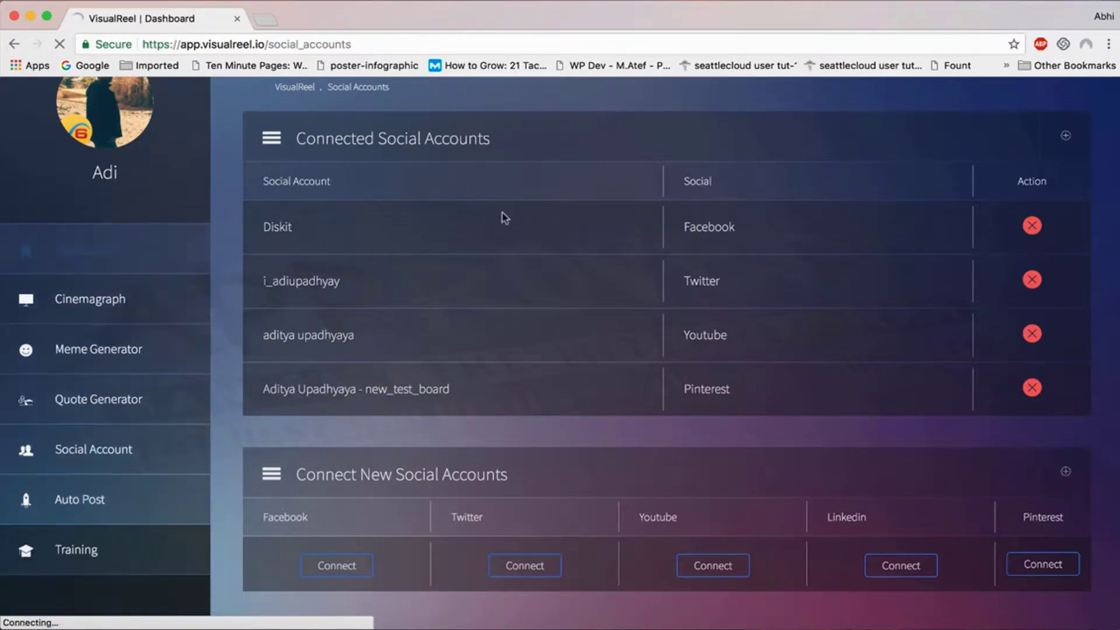